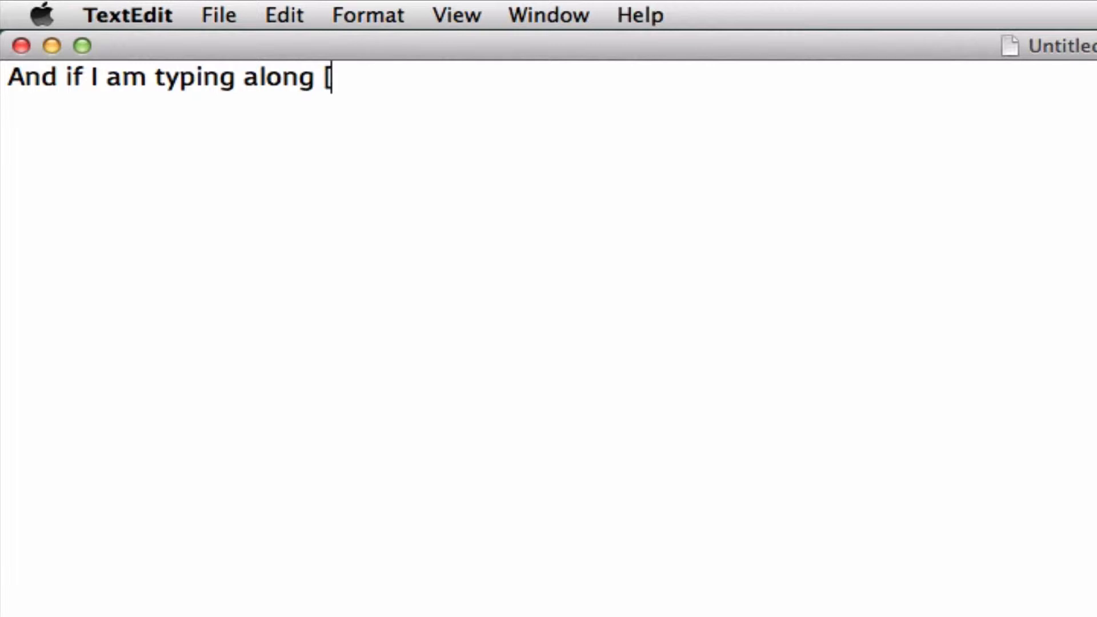
Open the special characters palette and look through its emoji, nature, object, letterlike, standard symbol and pictograph categories
{"action": "key", "text": "super+v"}
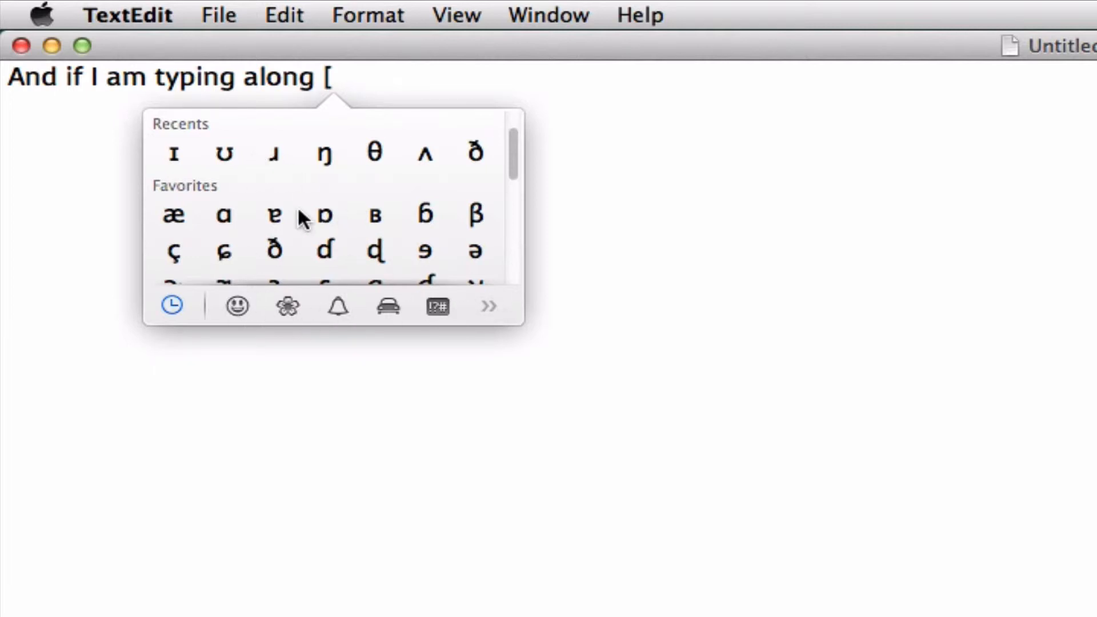
{"action": "left_click", "coordinate": [237, 308]}
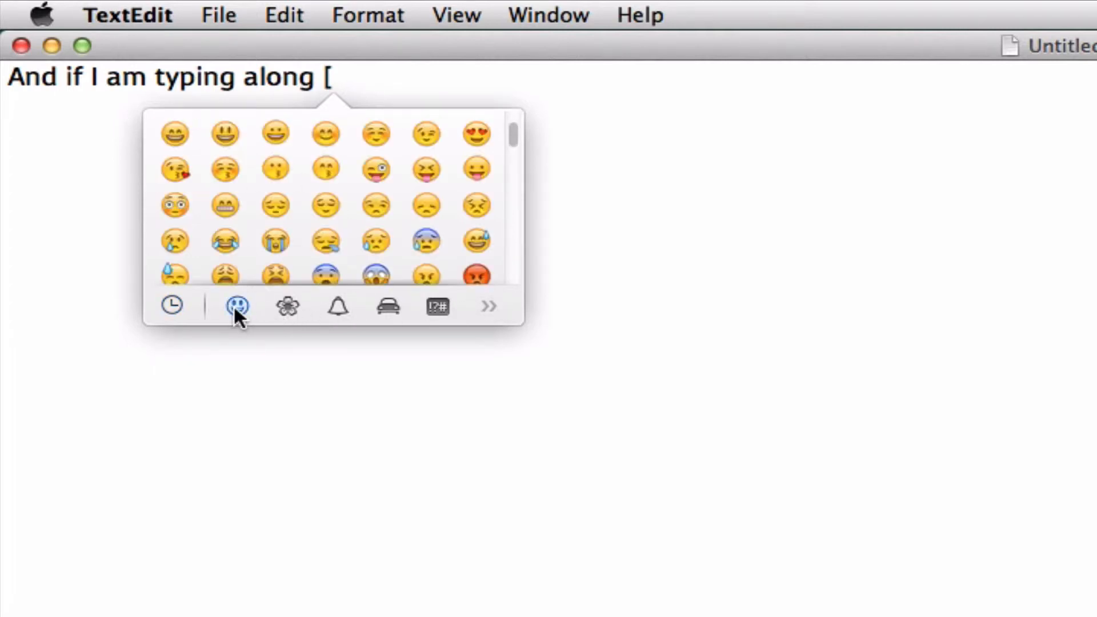
{"action": "left_click", "coordinate": [290, 307]}
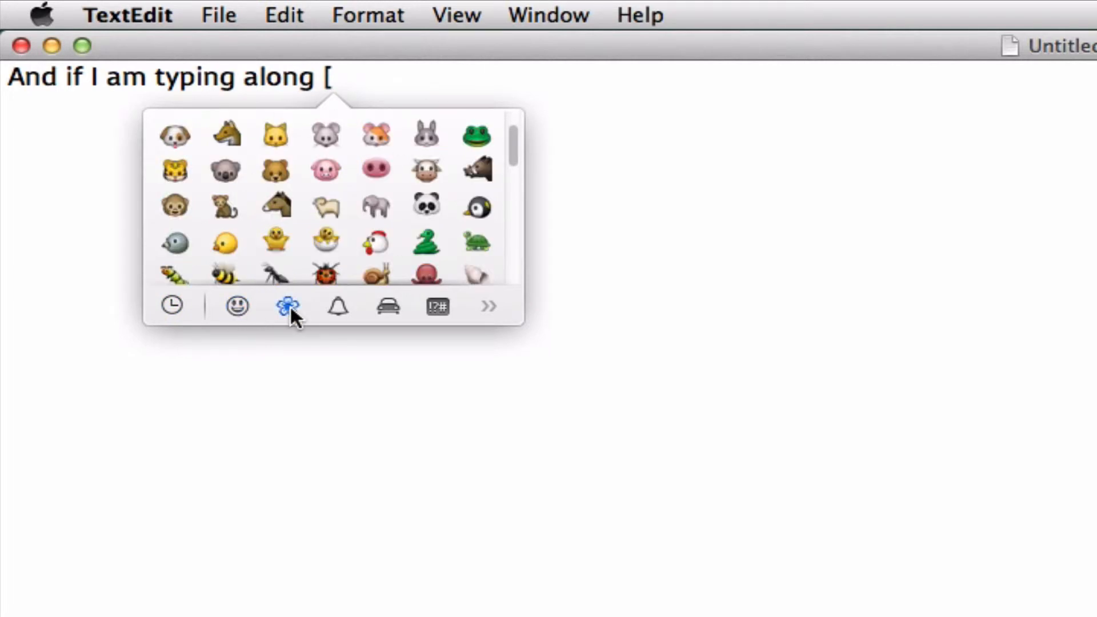
{"action": "left_click", "coordinate": [341, 307]}
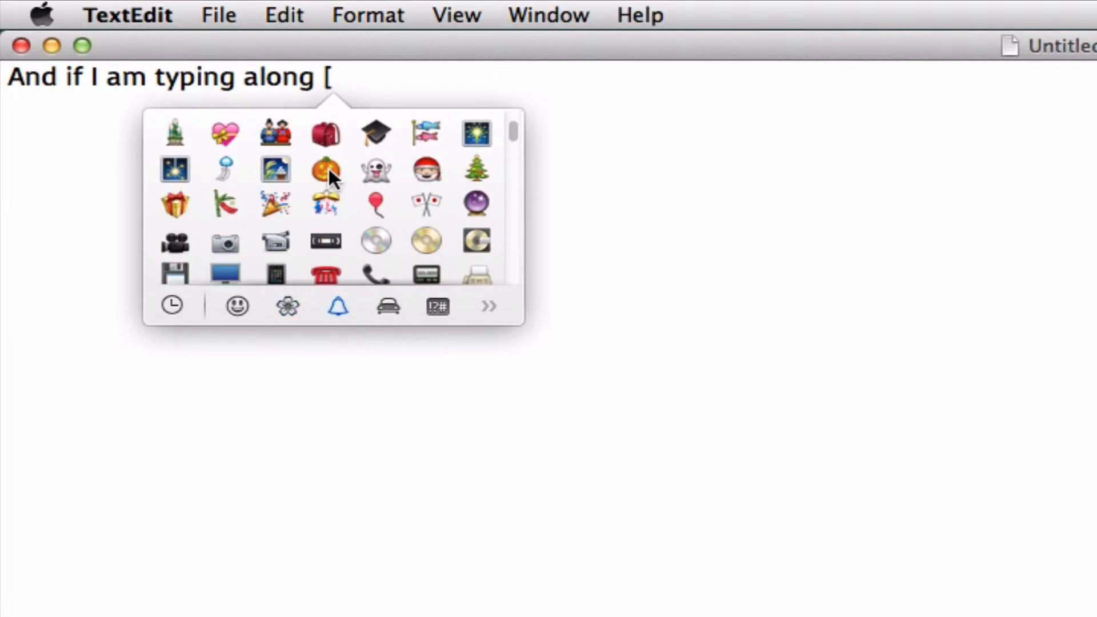
{"action": "left_click", "coordinate": [486, 306]}
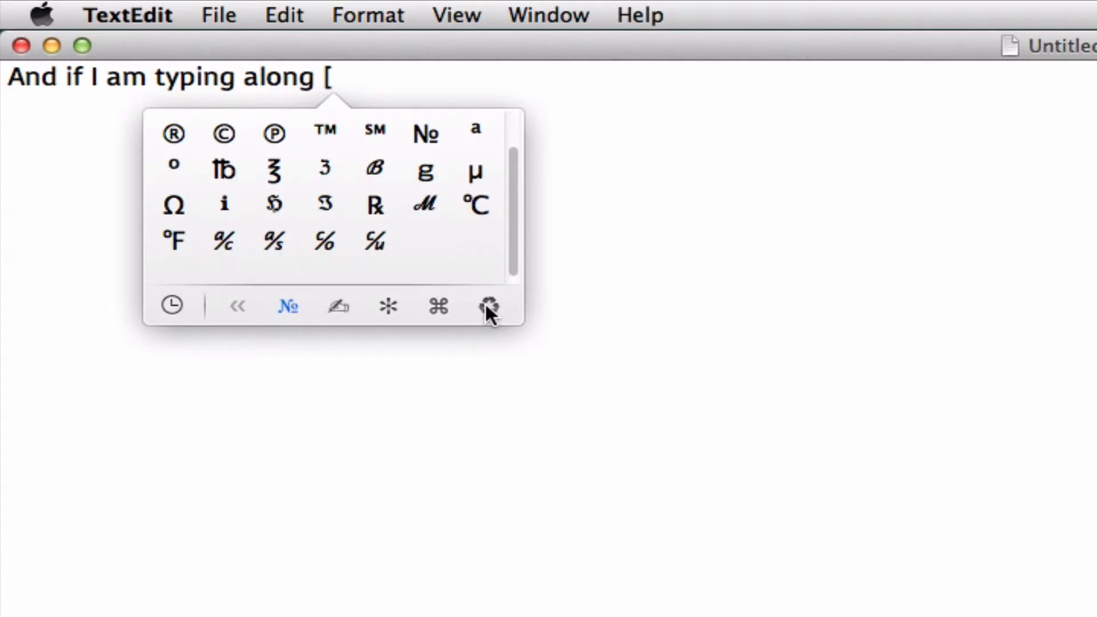
{"action": "left_click", "coordinate": [487, 308]}
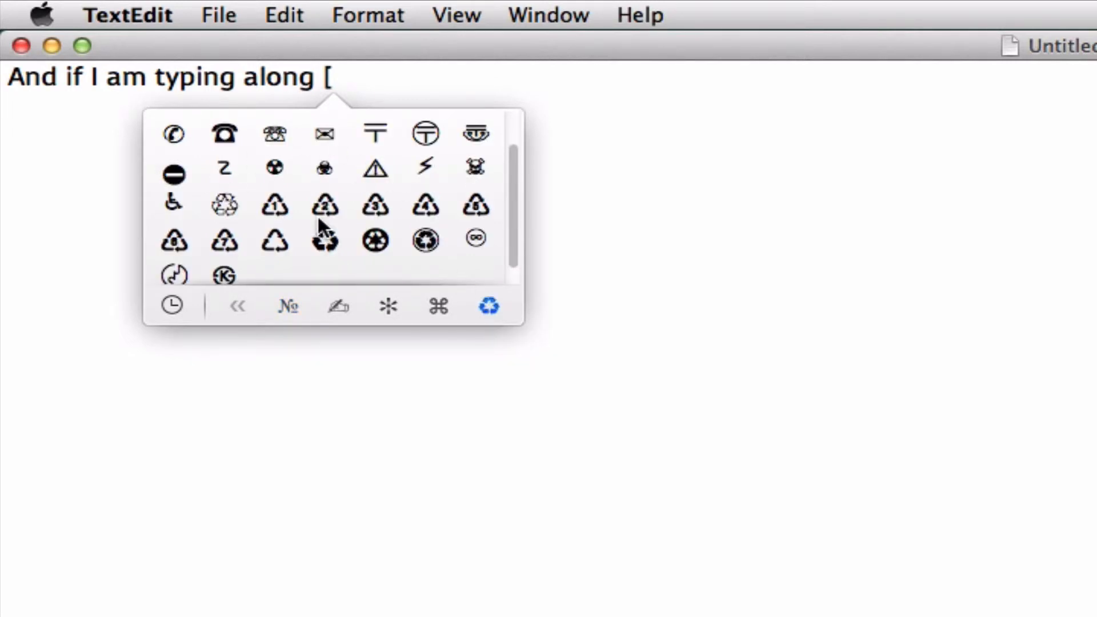
{"action": "left_click", "coordinate": [330, 301]}
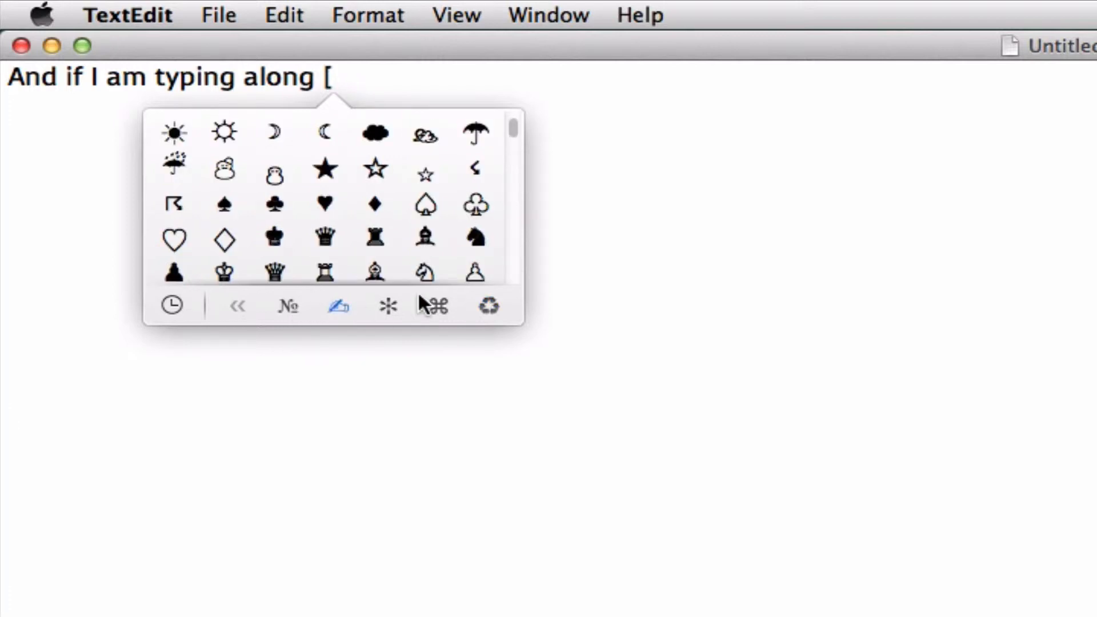
Examine the recently used and favorite characters in the palette, including the search field above them
{"action": "left_click", "coordinate": [187, 299]}
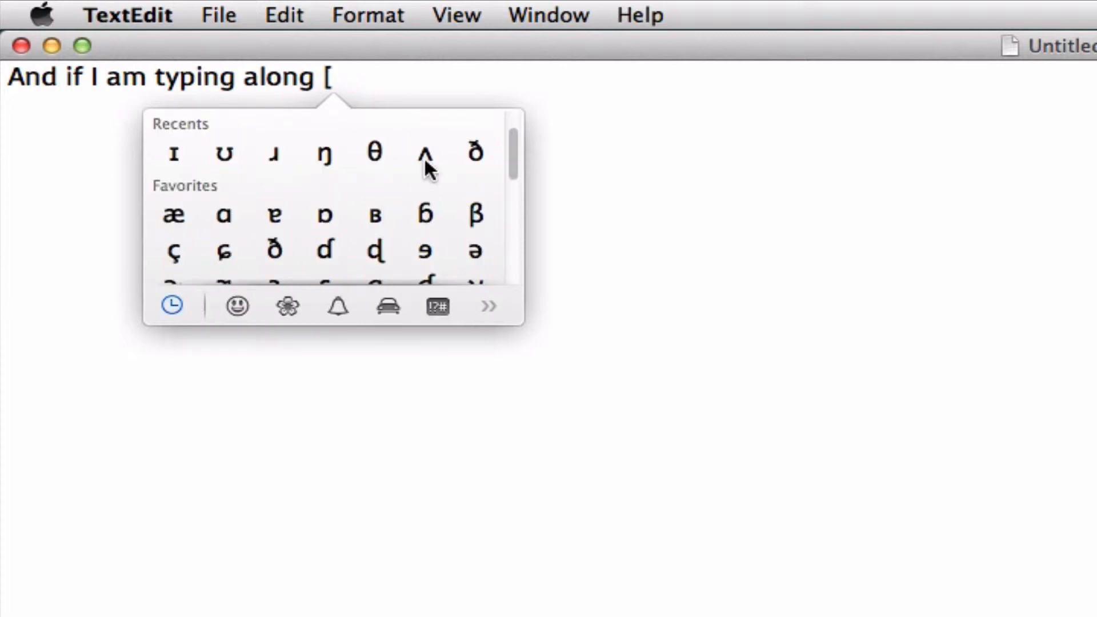
{"action": "scroll", "coordinate": [426, 167], "scroll_direction": "up", "scroll_amount": 1}
{"action": "scroll", "coordinate": [425, 161], "scroll_direction": "down", "scroll_amount": 2}
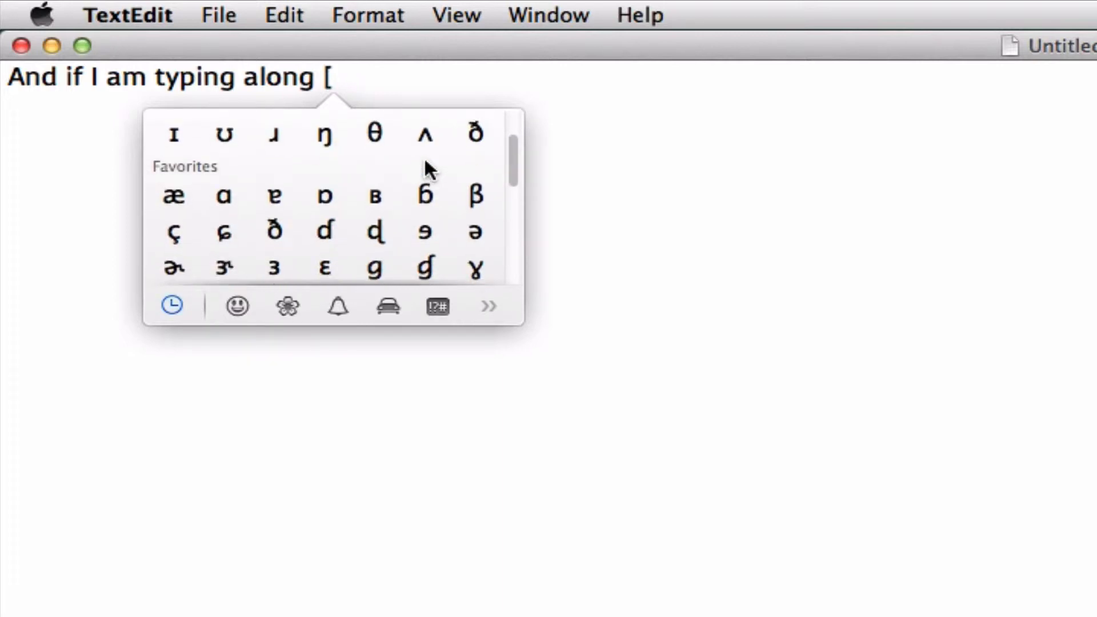
{"action": "scroll", "coordinate": [425, 162], "scroll_direction": "up", "scroll_amount": 2}
{"action": "scroll", "coordinate": [425, 162], "scroll_direction": "down", "scroll_amount": 3}
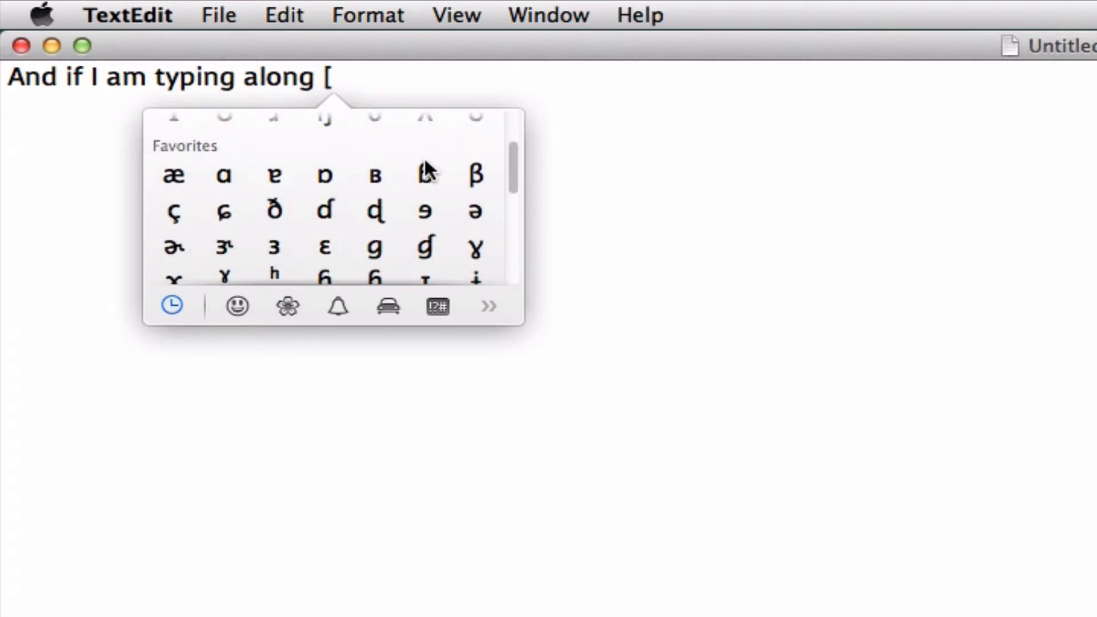
{"action": "scroll", "coordinate": [425, 162], "scroll_direction": "up", "scroll_amount": 1}
{"action": "scroll", "coordinate": [425, 162], "scroll_direction": "up", "scroll_amount": 1}
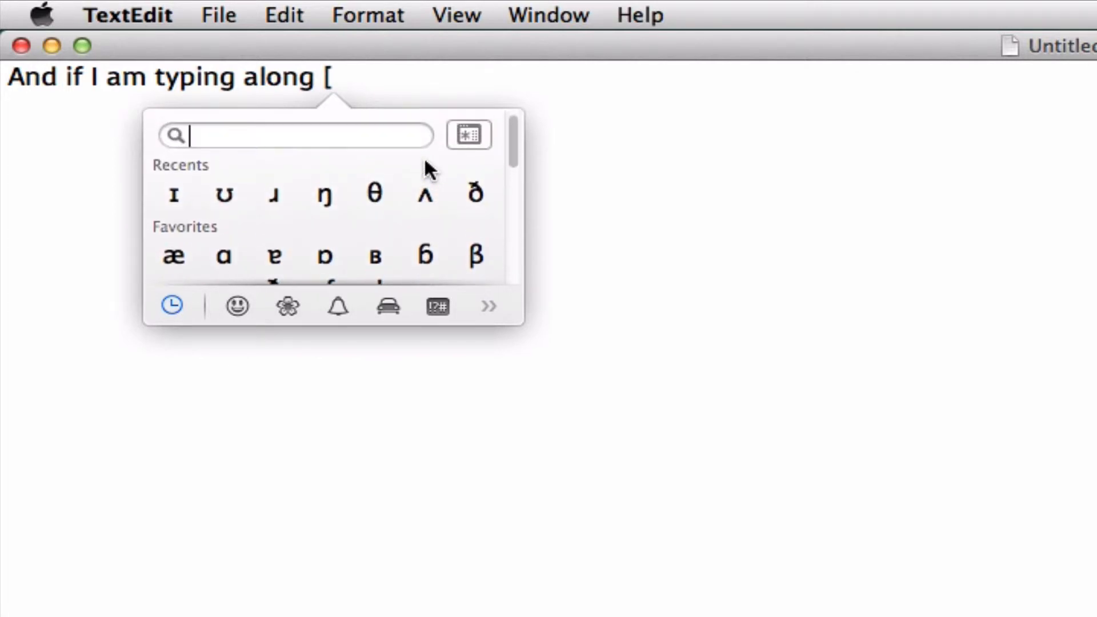
{"action": "scroll", "coordinate": [425, 161], "scroll_direction": "down", "scroll_amount": 1}
{"action": "scroll", "coordinate": [425, 161], "scroll_direction": "up", "scroll_amount": 1}
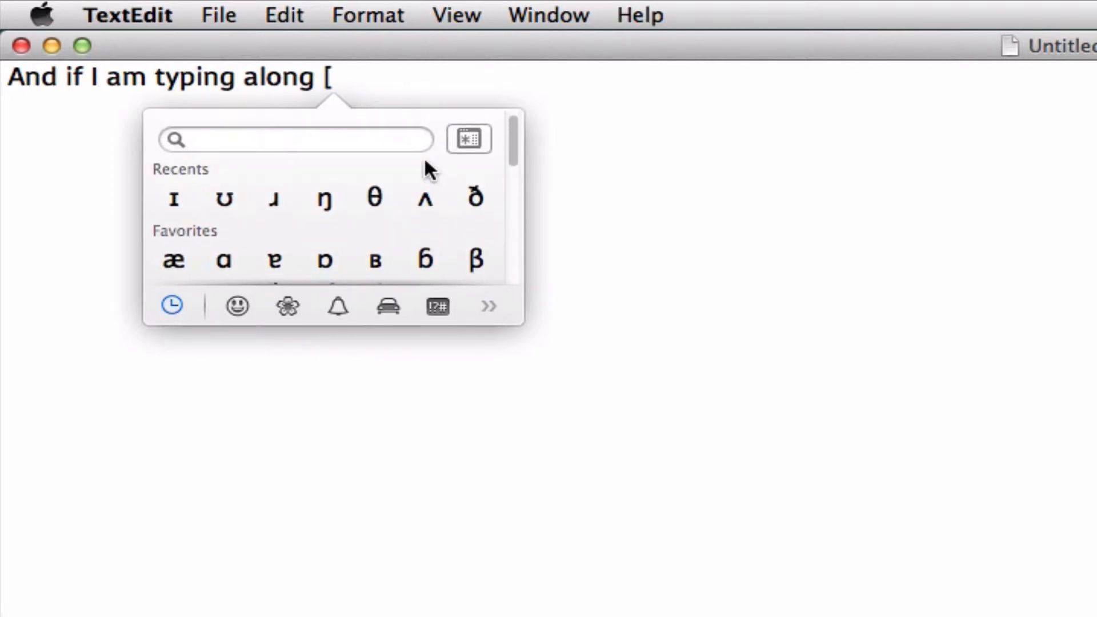
{"action": "scroll", "coordinate": [425, 162], "scroll_direction": "down", "scroll_amount": 1}
{"action": "scroll", "coordinate": [423, 156], "scroll_direction": "up", "scroll_amount": 1}
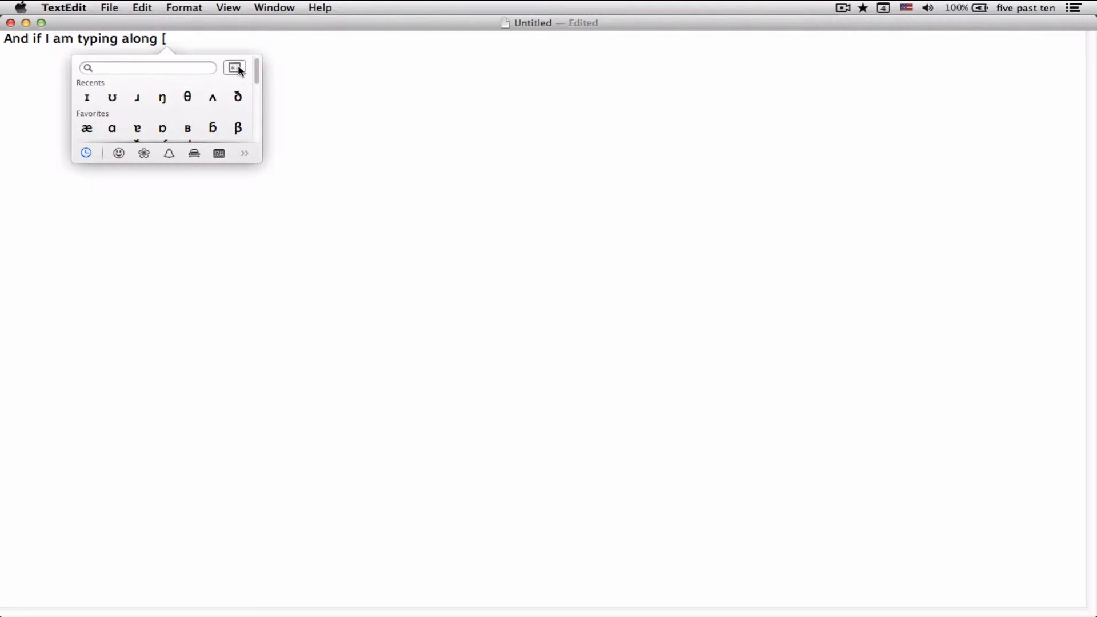
Expand the palette into the full Character Viewer and move its window toward the middle of the document
{"action": "left_click", "coordinate": [238, 68]}
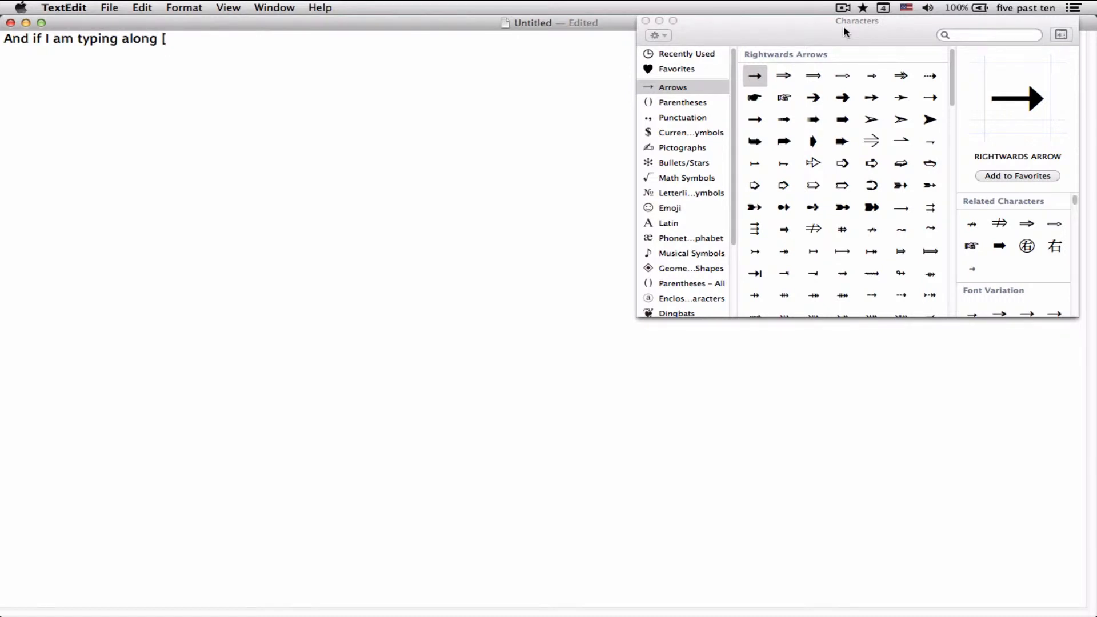
{"action": "left_click_drag", "start_coordinate": [843, 25], "coordinate": [467, 58]}
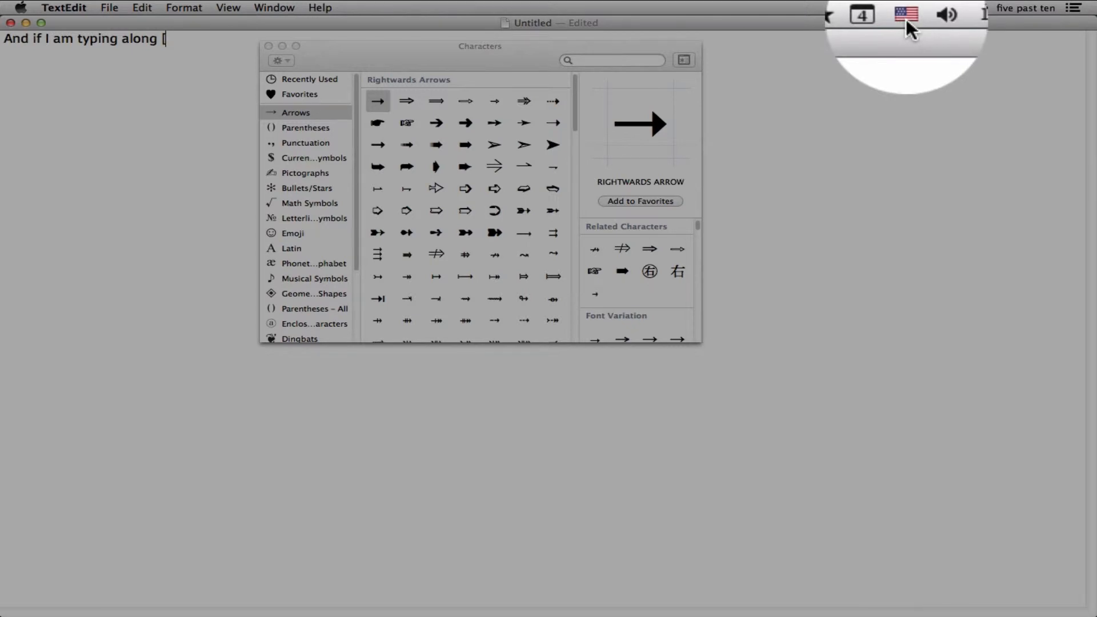
Hide the Character Viewer through the input source options and show it again the same way
{"action": "left_click", "coordinate": [906, 9]}
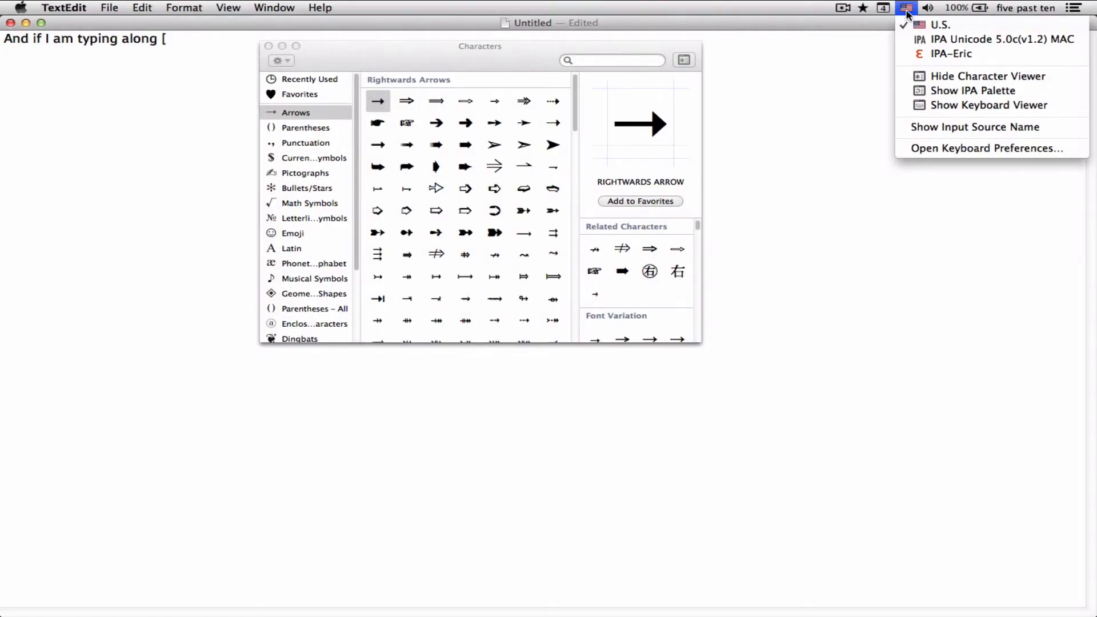
{"action": "left_click", "coordinate": [917, 77]}
{"action": "left_click", "coordinate": [907, 8]}
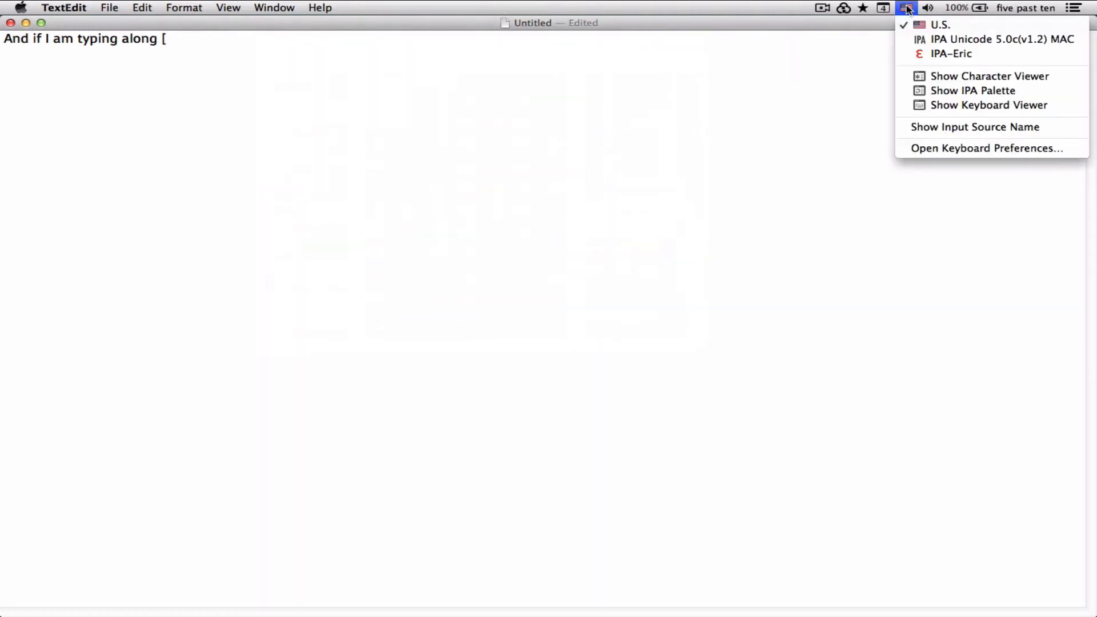
{"action": "left_click", "coordinate": [913, 79]}
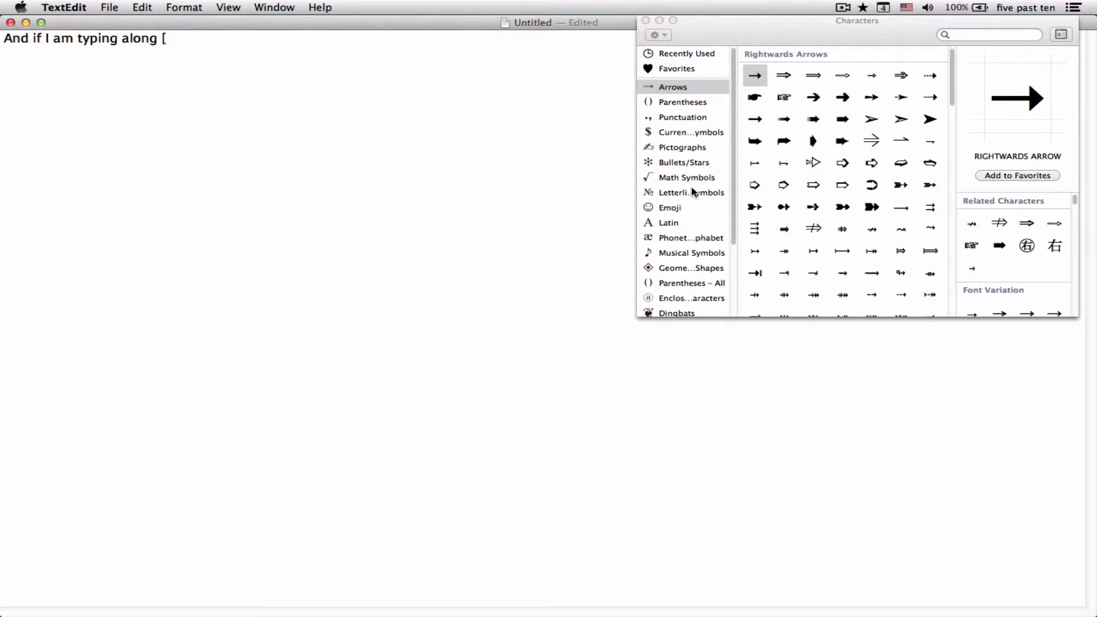
Move the Characters window toward the middle of the document and enlarge it, widening the category list to fit its names
{"action": "left_click_drag", "start_coordinate": [742, 34], "coordinate": [353, 91]}
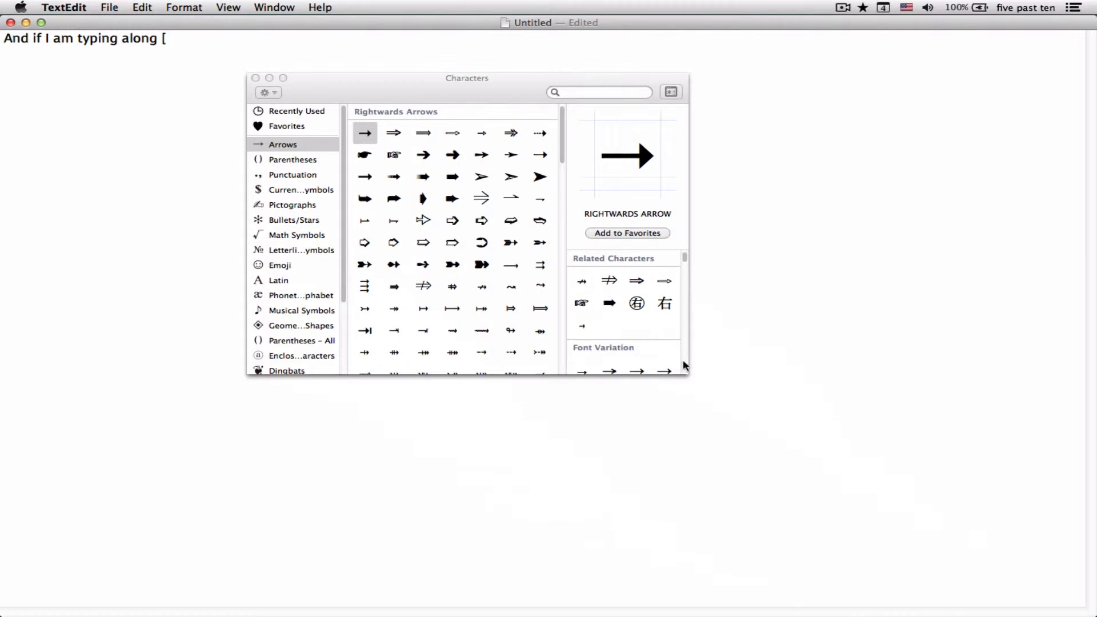
{"action": "left_click_drag", "start_coordinate": [683, 372], "coordinate": [957, 537]}
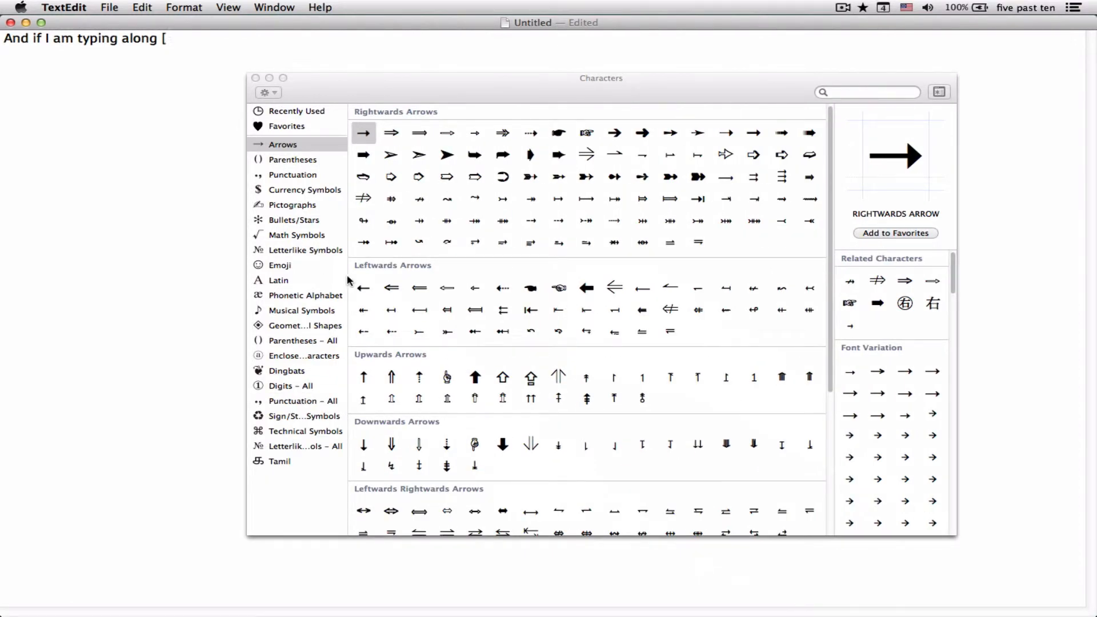
{"action": "left_click_drag", "start_coordinate": [349, 280], "coordinate": [358, 278]}
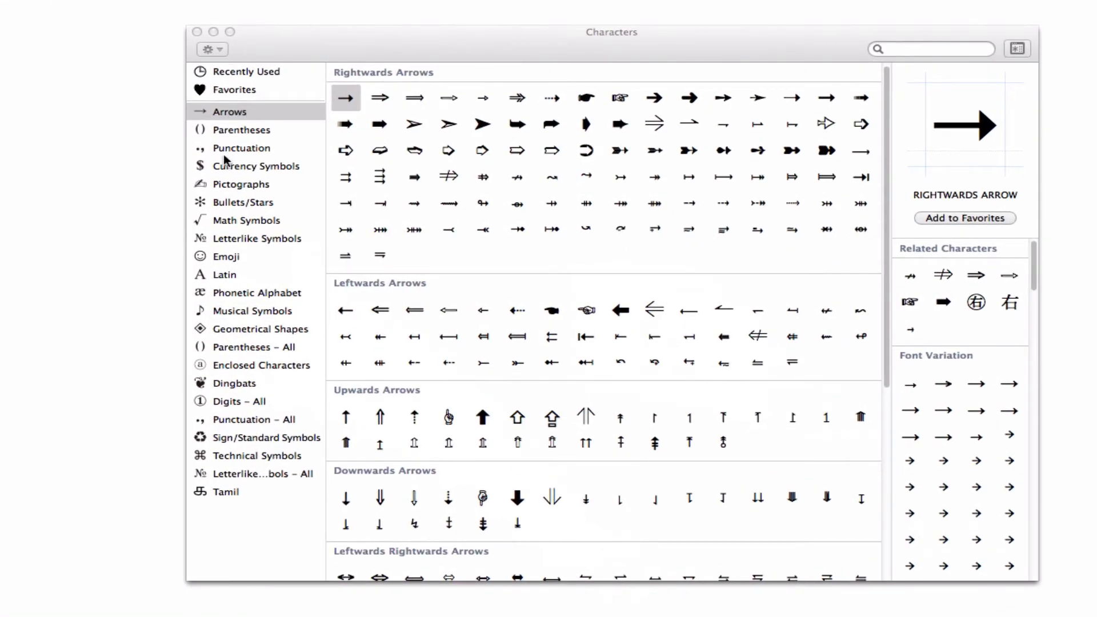
Show the Phonetic Alphabet category in the Character Viewer and look through its characters
{"action": "left_click", "coordinate": [232, 294]}
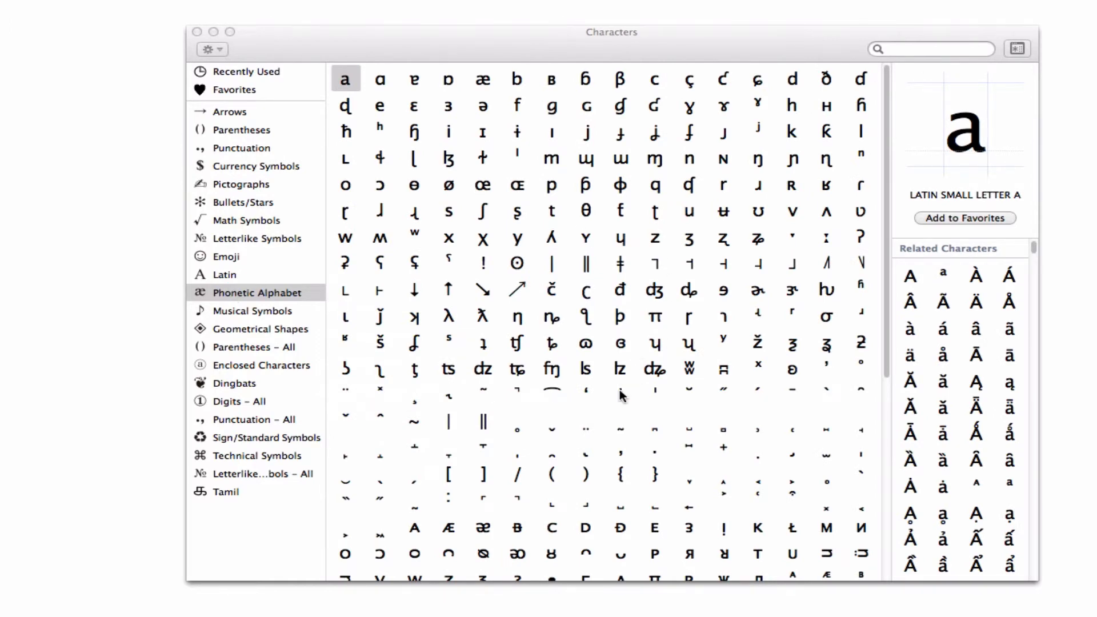
{"action": "scroll", "coordinate": [619, 394], "scroll_direction": "down", "scroll_amount": 10}
{"action": "scroll", "coordinate": [621, 396], "scroll_direction": "up", "scroll_amount": 8}
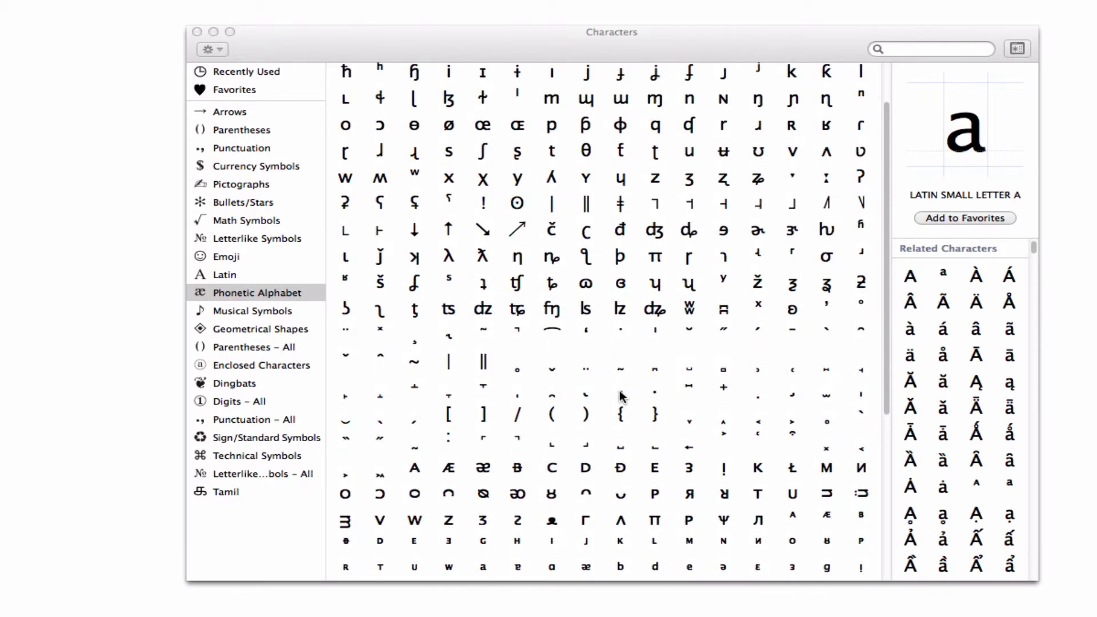
{"action": "scroll", "coordinate": [620, 394], "scroll_direction": "up", "scroll_amount": 3}
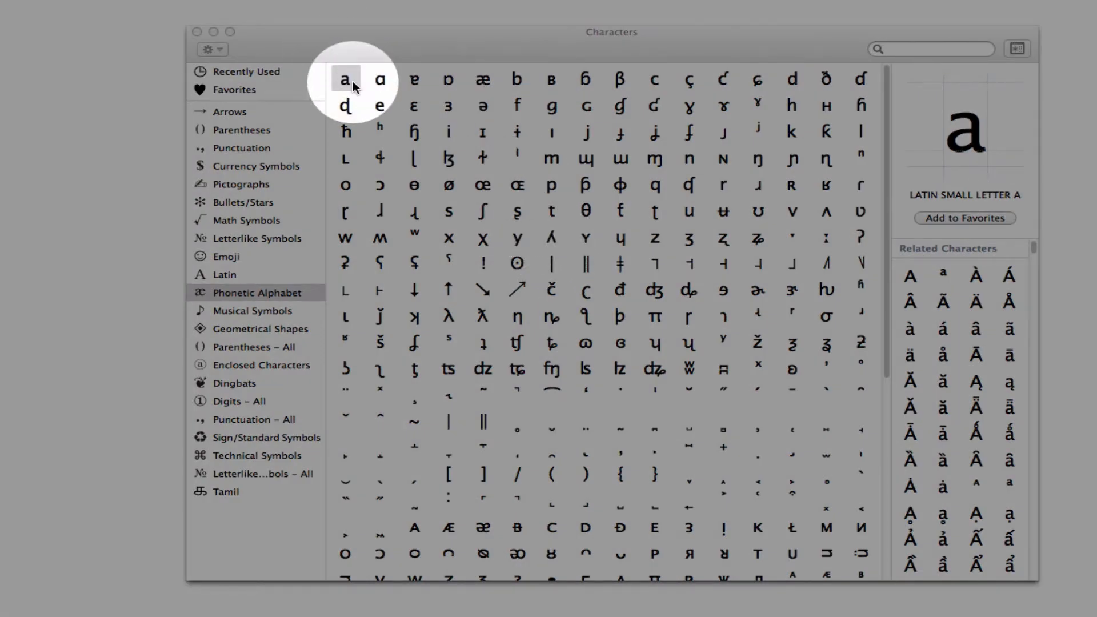
Add the bilabial click character (ʘ) from the Phonetic Alphabet to Favorites and check it in the Favorites list
{"action": "left_click", "coordinate": [380, 80]}
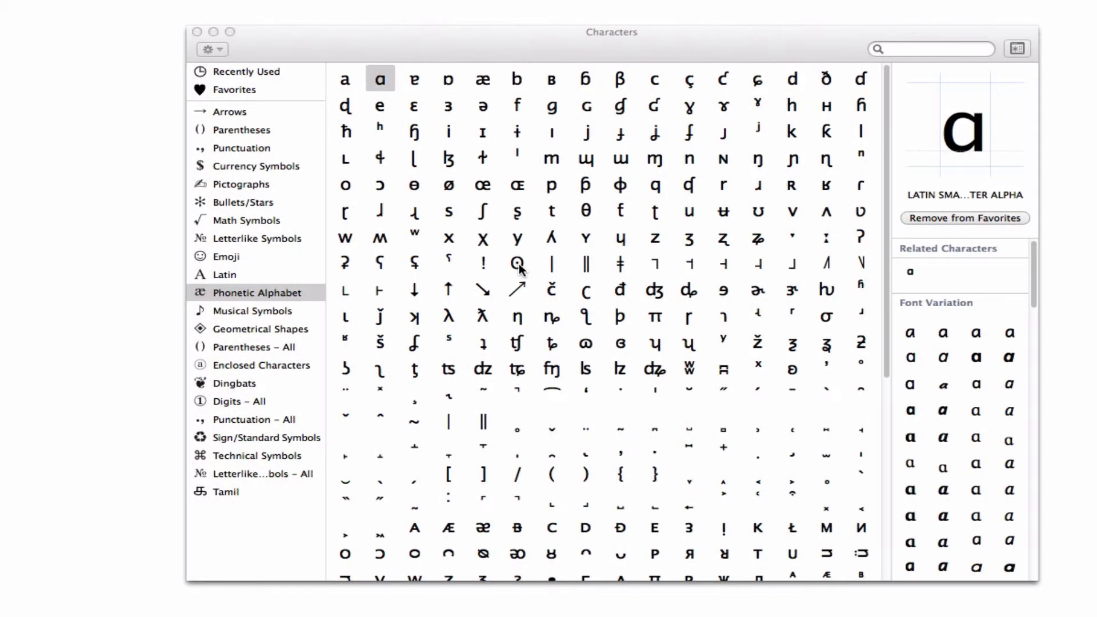
{"action": "left_click", "coordinate": [517, 264]}
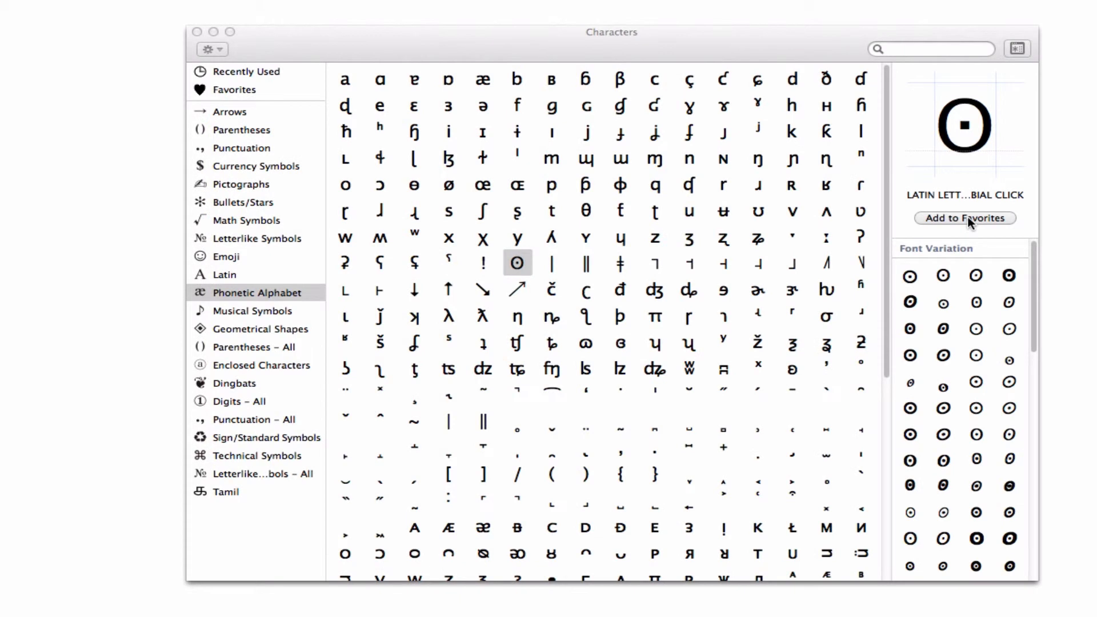
{"action": "left_click", "coordinate": [967, 217]}
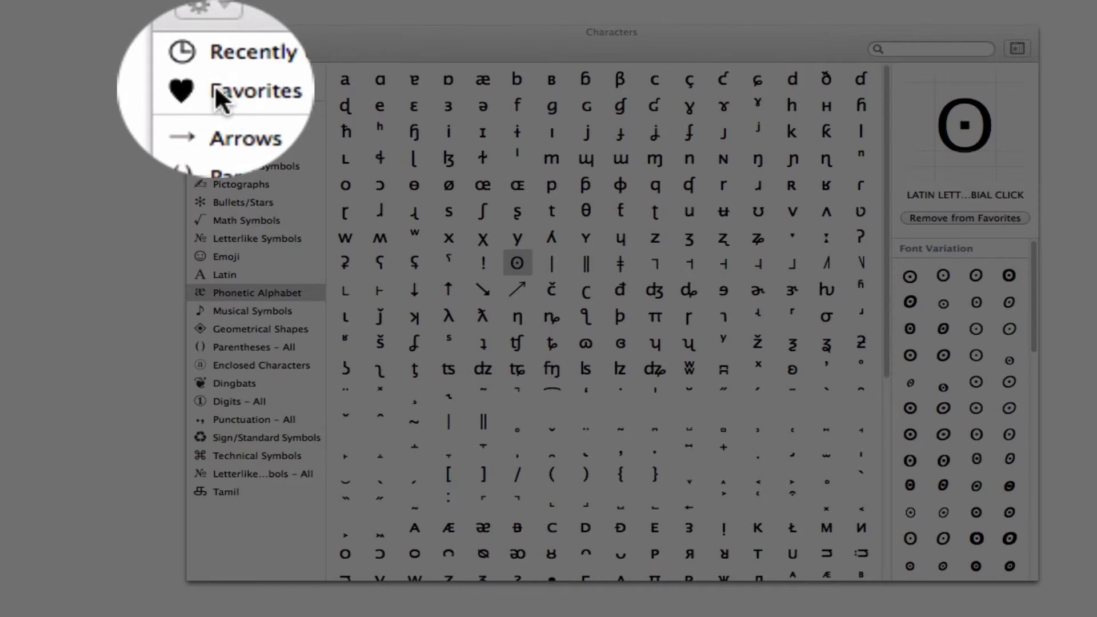
{"action": "left_click", "coordinate": [249, 91]}
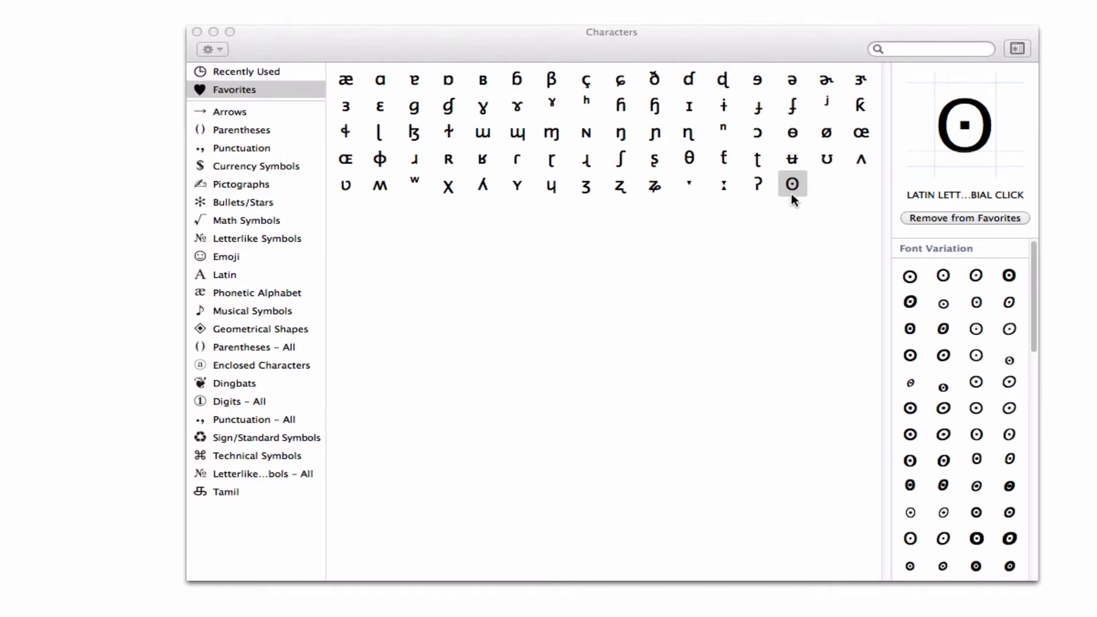
{"action": "left_click_drag", "start_coordinate": [791, 192], "coordinate": [763, 205]}
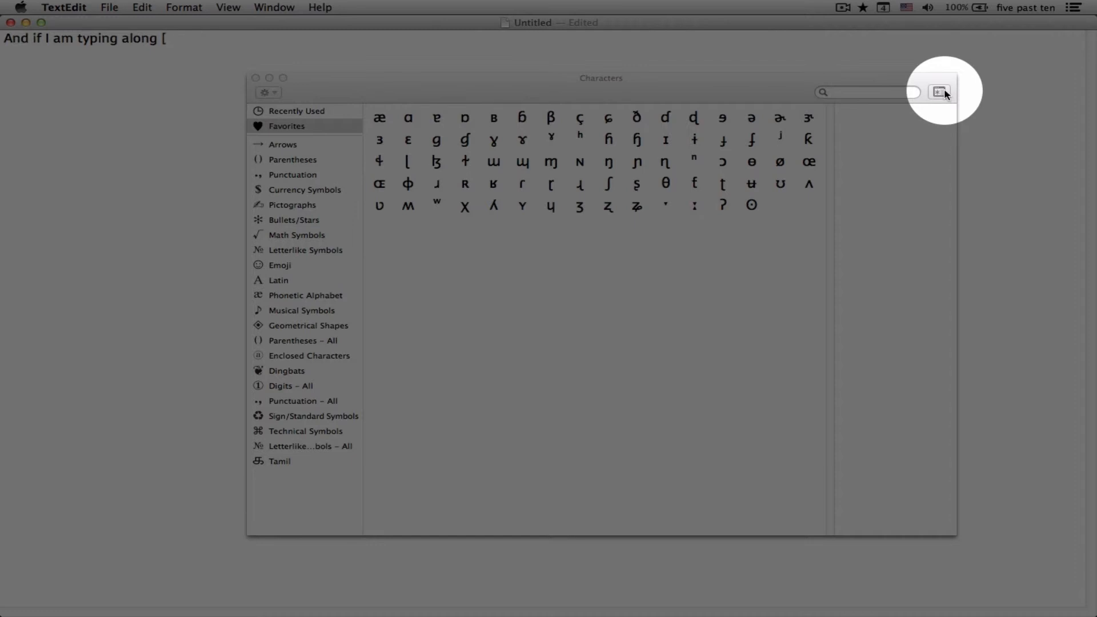
Collapse the Character Viewer to the compact palette, place it just below the text line and look through its favorites
{"action": "left_click", "coordinate": [940, 92]}
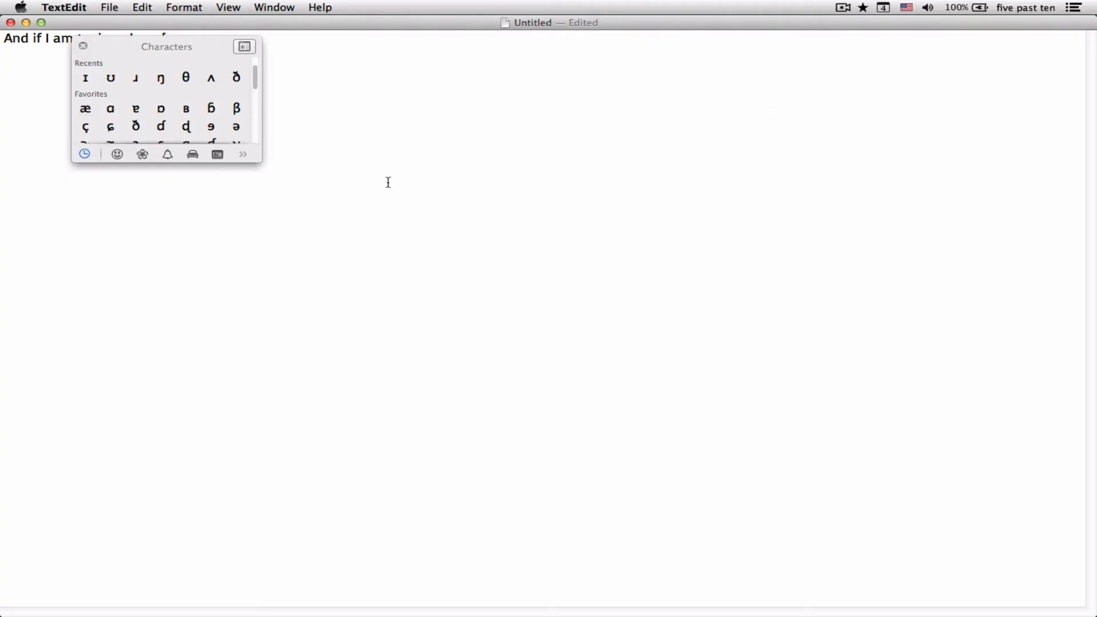
{"action": "scroll", "coordinate": [151, 128], "scroll_direction": "down", "scroll_amount": 5}
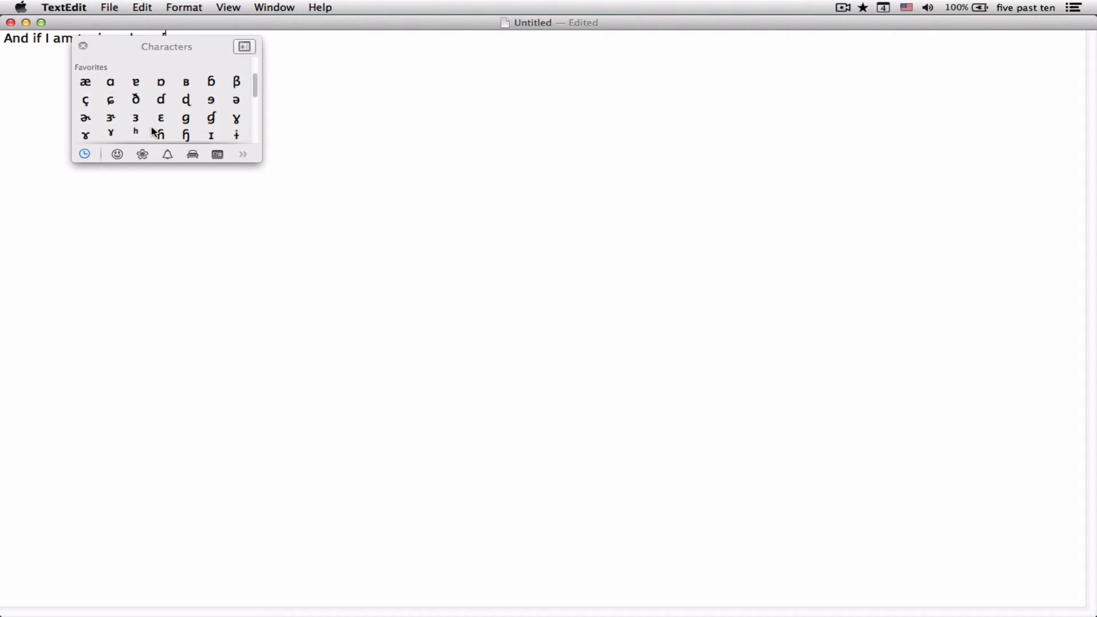
{"action": "scroll", "coordinate": [152, 129], "scroll_direction": "down", "scroll_amount": 3}
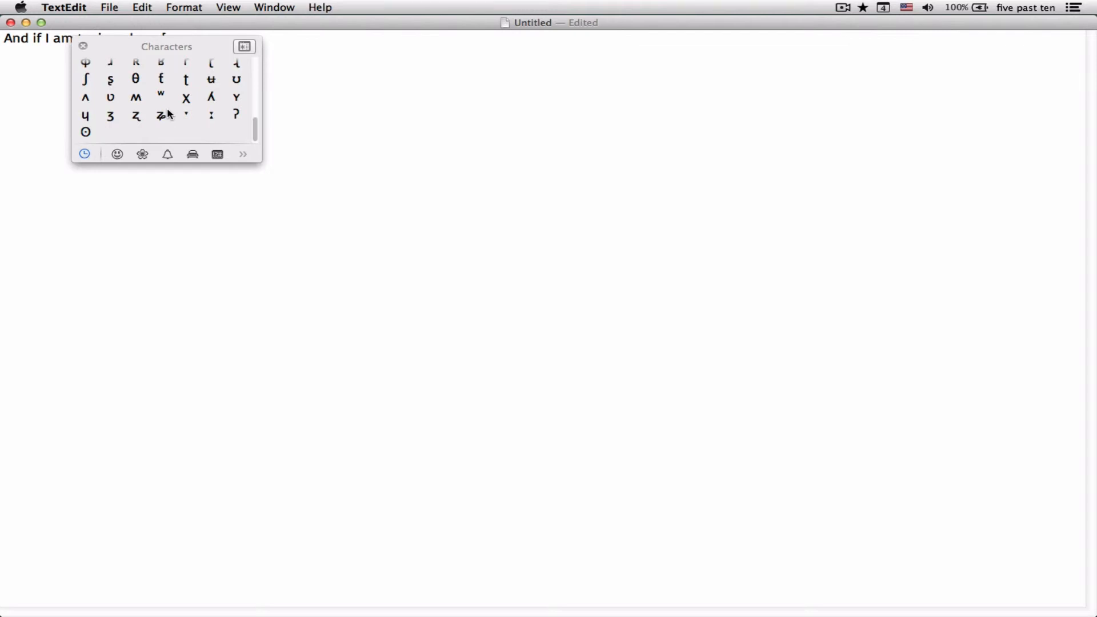
{"action": "left_click_drag", "start_coordinate": [204, 44], "coordinate": [194, 90]}
{"action": "scroll", "coordinate": [175, 132], "scroll_direction": "up", "scroll_amount": 2}
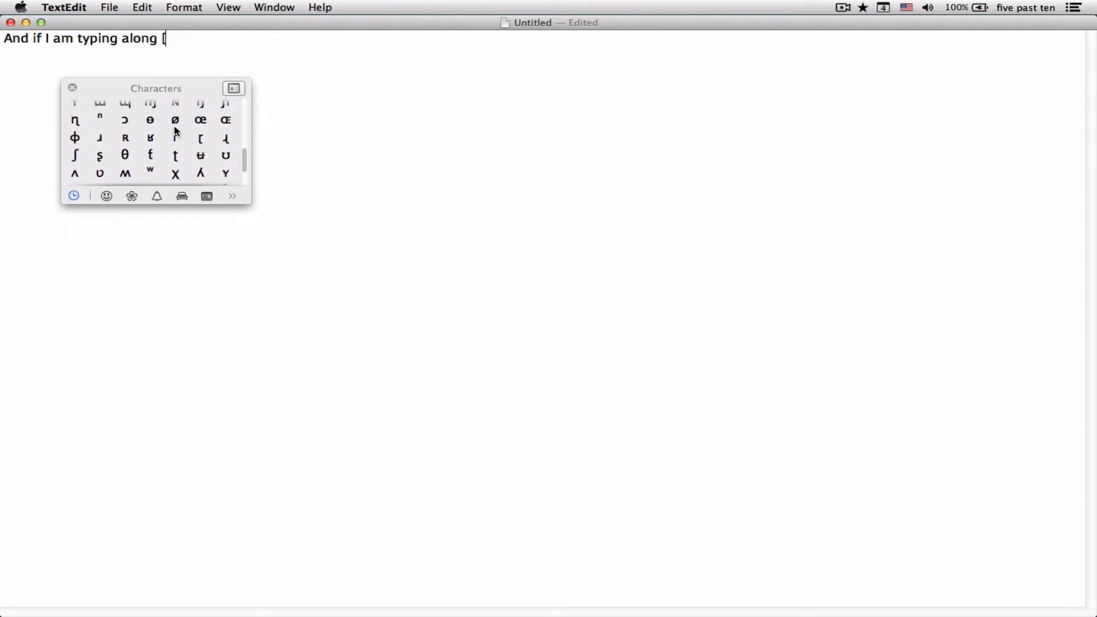
{"action": "scroll", "coordinate": [176, 132], "scroll_direction": "up", "scroll_amount": 10}
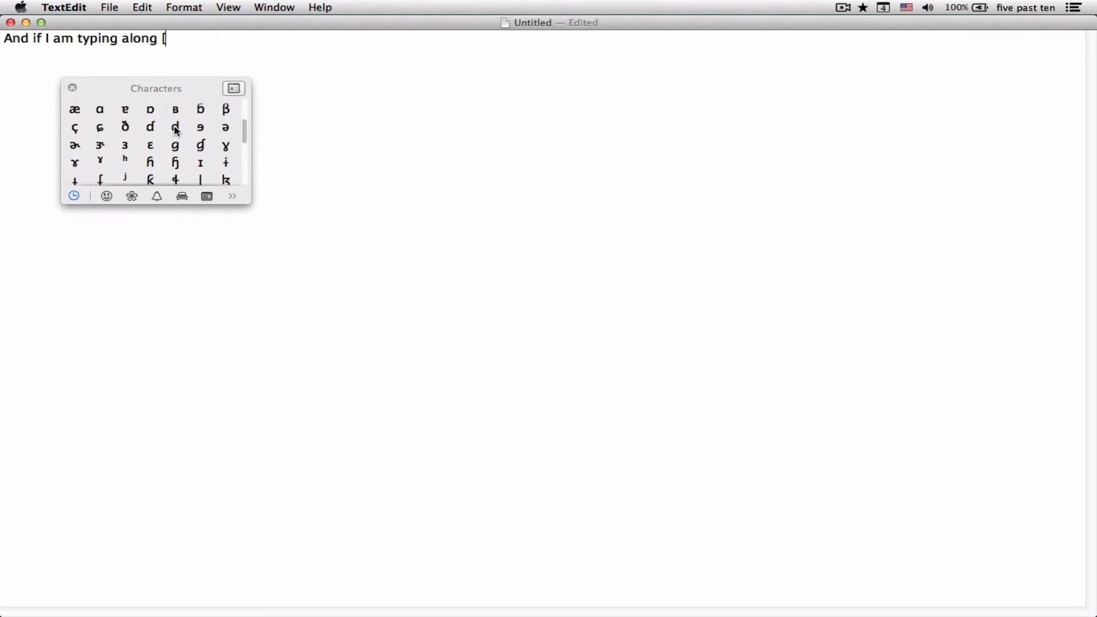
{"action": "scroll", "coordinate": [176, 131], "scroll_direction": "up", "scroll_amount": 3}
{"action": "scroll", "coordinate": [174, 125], "scroll_direction": "down", "scroll_amount": 1}
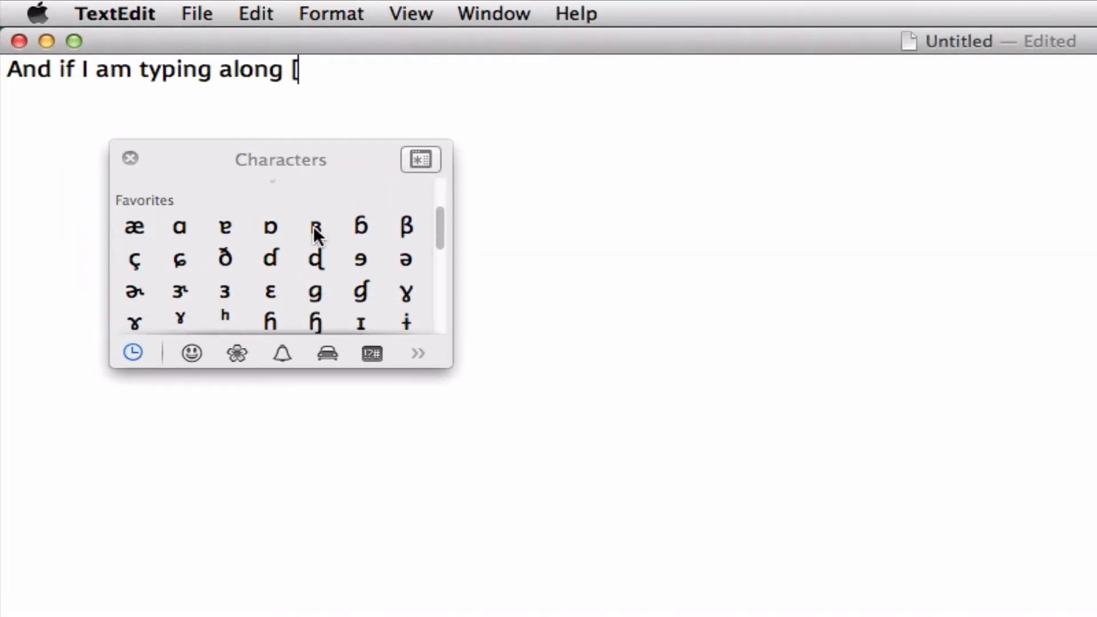
Write the phonetic word "ðɪs" after the opening bracket, inserting ð and ɪ from the palette's favorites
{"action": "scroll", "coordinate": [313, 225], "scroll_direction": "down", "scroll_amount": 2}
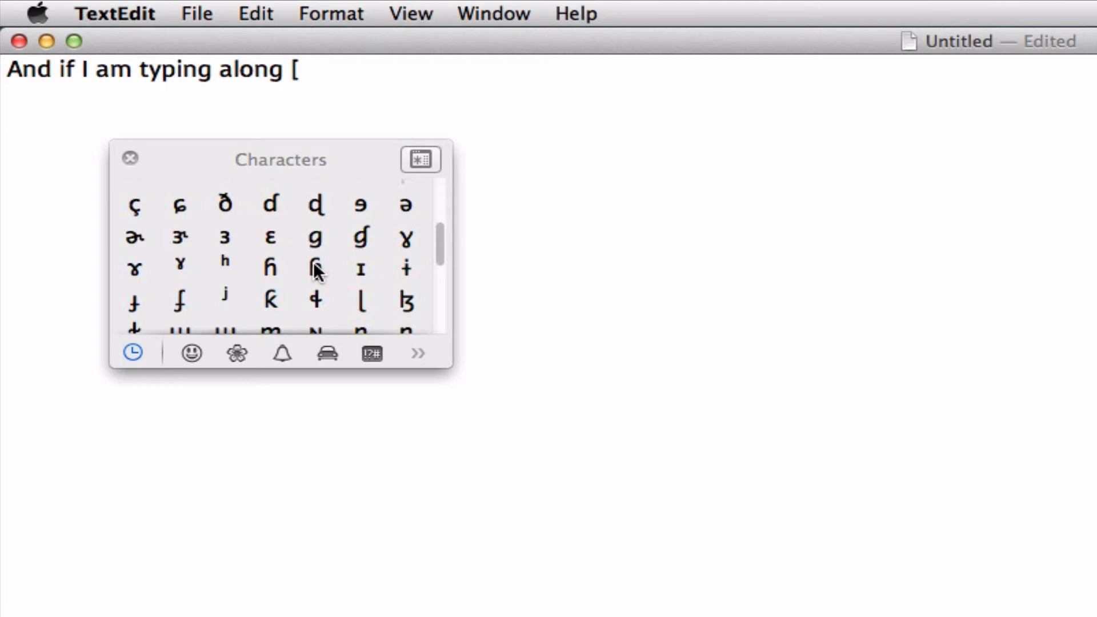
{"action": "scroll", "coordinate": [315, 269], "scroll_direction": "down", "scroll_amount": 2}
{"action": "scroll", "coordinate": [315, 270], "scroll_direction": "up", "scroll_amount": 3}
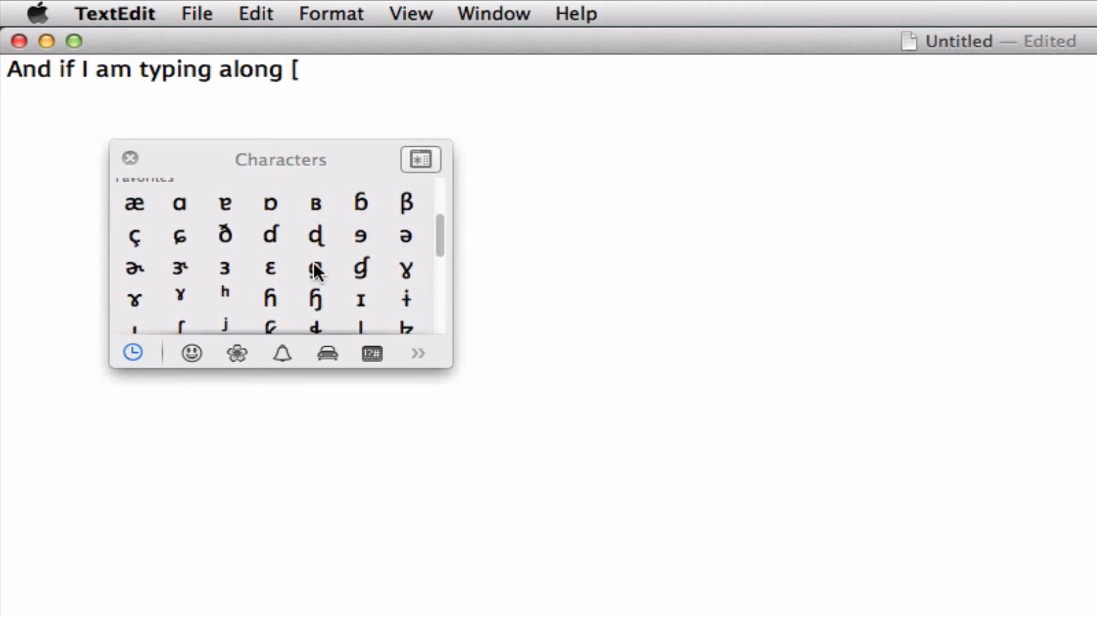
{"action": "double_click", "coordinate": [227, 238]}
{"action": "double_click", "coordinate": [358, 297]}
{"action": "type", "text": "s"}
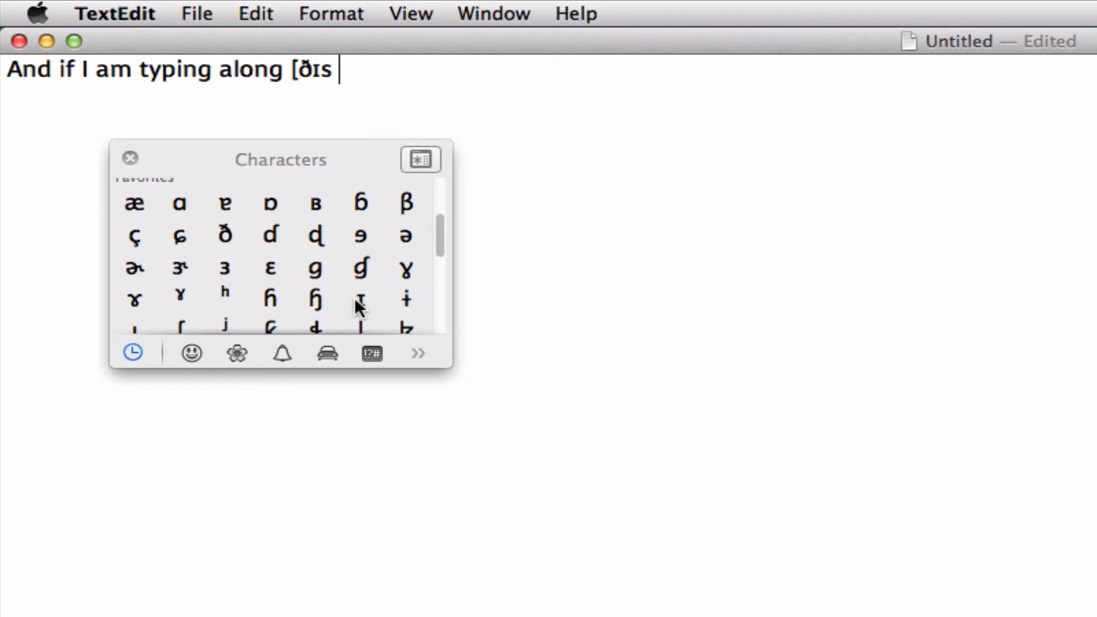
Continue the transcription with "ɪz ɪn ði", inserting each ɪ and the ð from the favorites
{"action": "left_click", "coordinate": [354, 297]}
{"action": "type", "text": "z"}
{"action": "left_click", "coordinate": [362, 299]}
{"action": "type", "text": "n"}
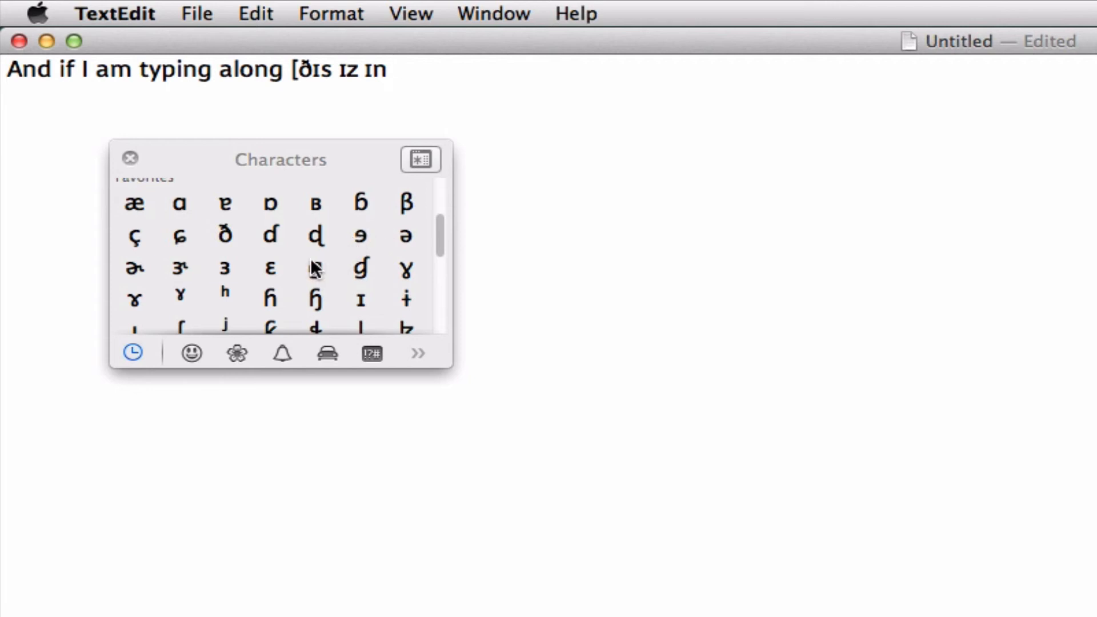
{"action": "left_click", "coordinate": [228, 233]}
{"action": "scroll", "coordinate": [304, 285], "scroll_direction": "down", "scroll_amount": 1}
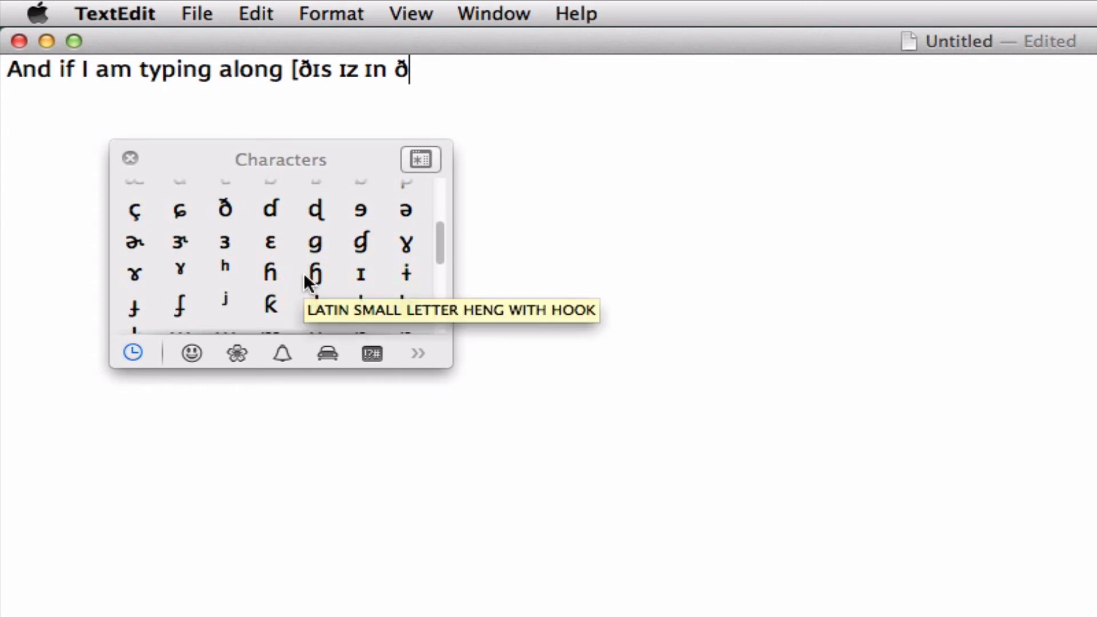
{"action": "type", "text": "i a"}
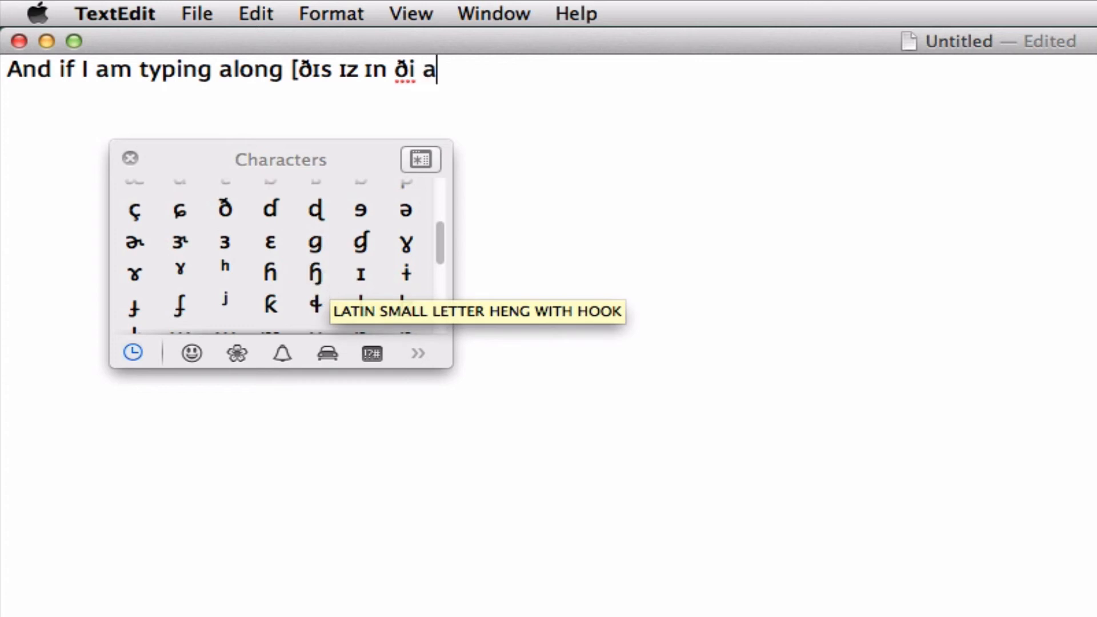
Complete the transcription with "aɪ pi eɪ].", inserting each ɪ from the favorites, and close the Characters palette
{"action": "left_click", "coordinate": [359, 269]}
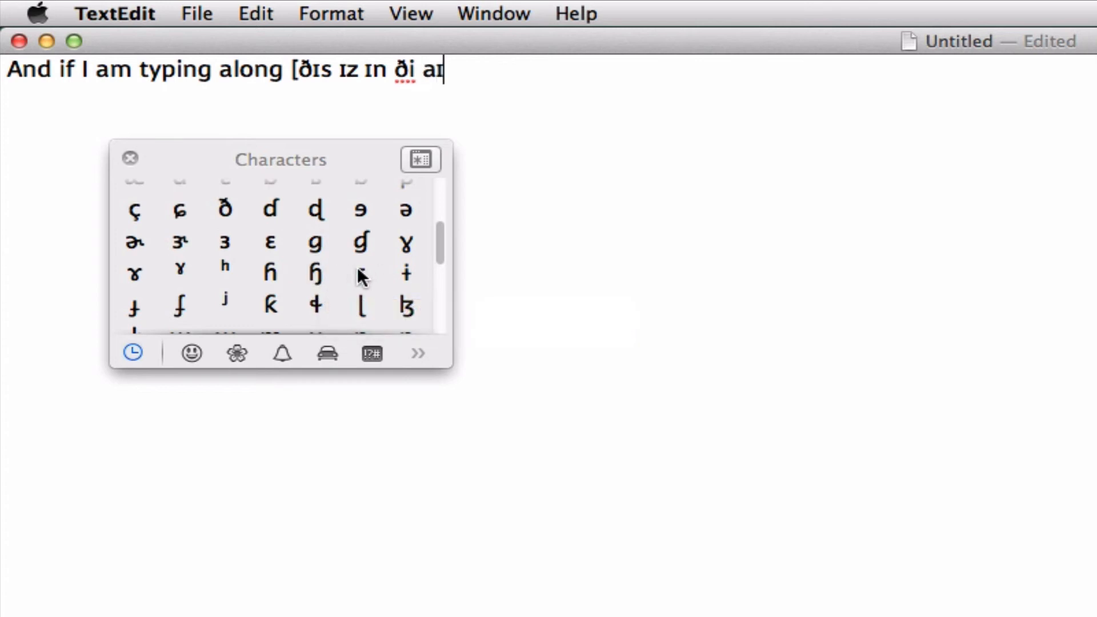
{"action": "type", "text": "pi e"}
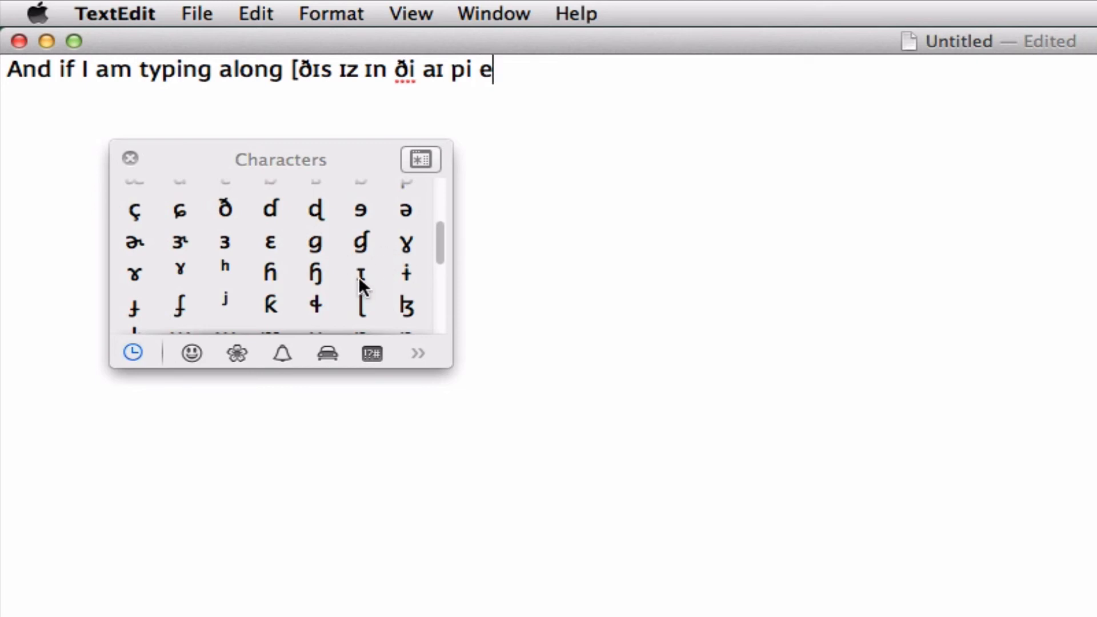
{"action": "left_click", "coordinate": [358, 276]}
{"action": "type", "text": "]"}
{"action": "type", "text": "."}
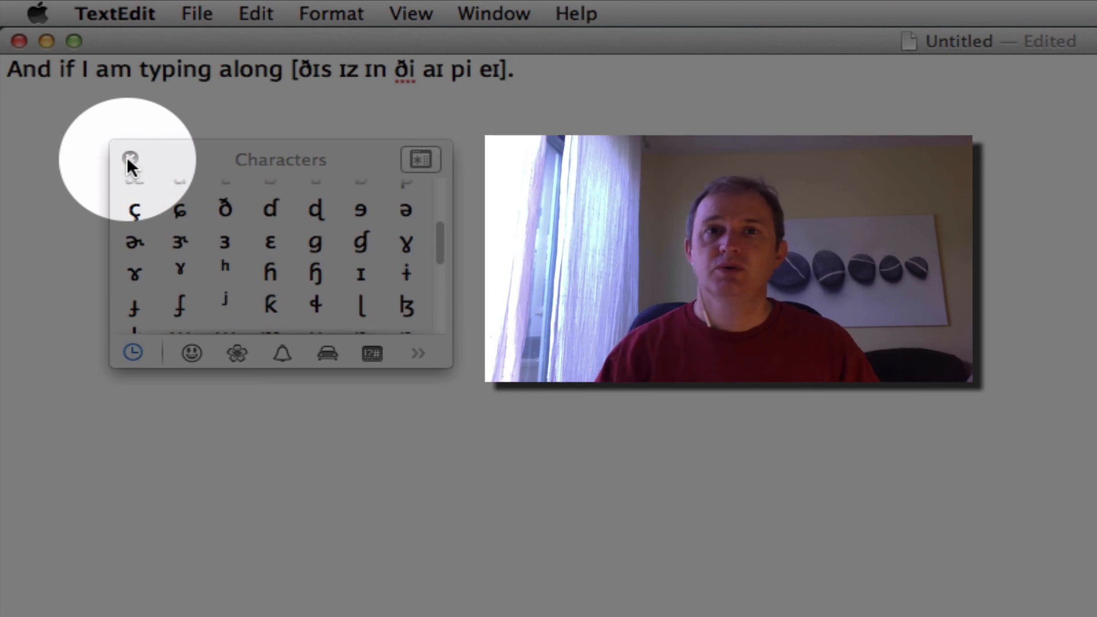
{"action": "left_click", "coordinate": [128, 159]}
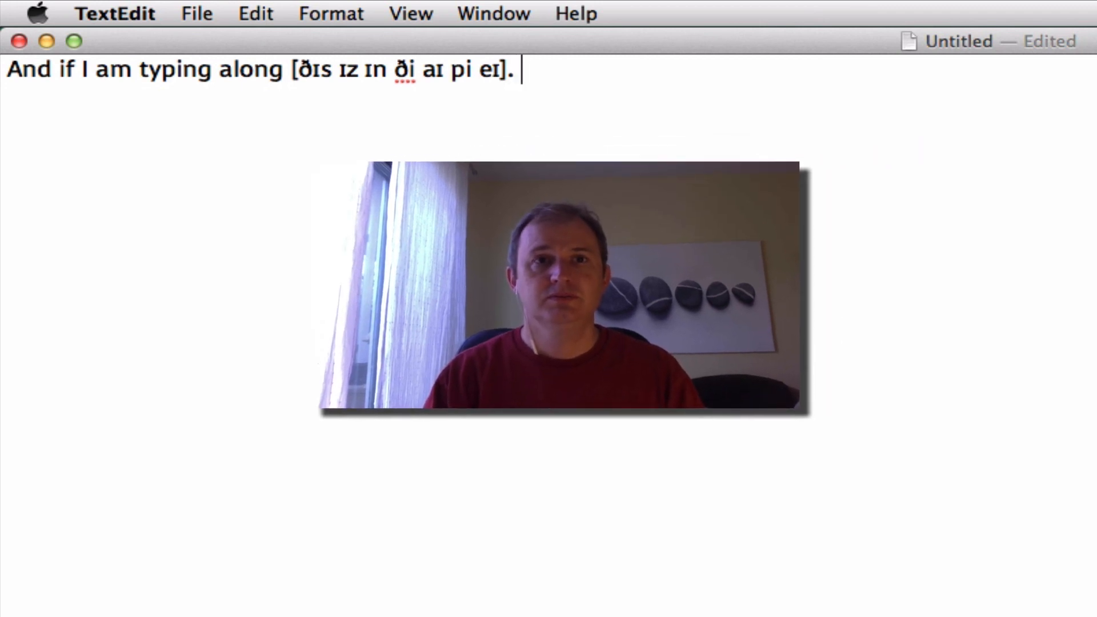
Add the text "Control + Command + space" after the bracketed transcription on the same line
{"action": "key", "text": "ctrl+super+space"}
{"action": "type", "text": "C"}
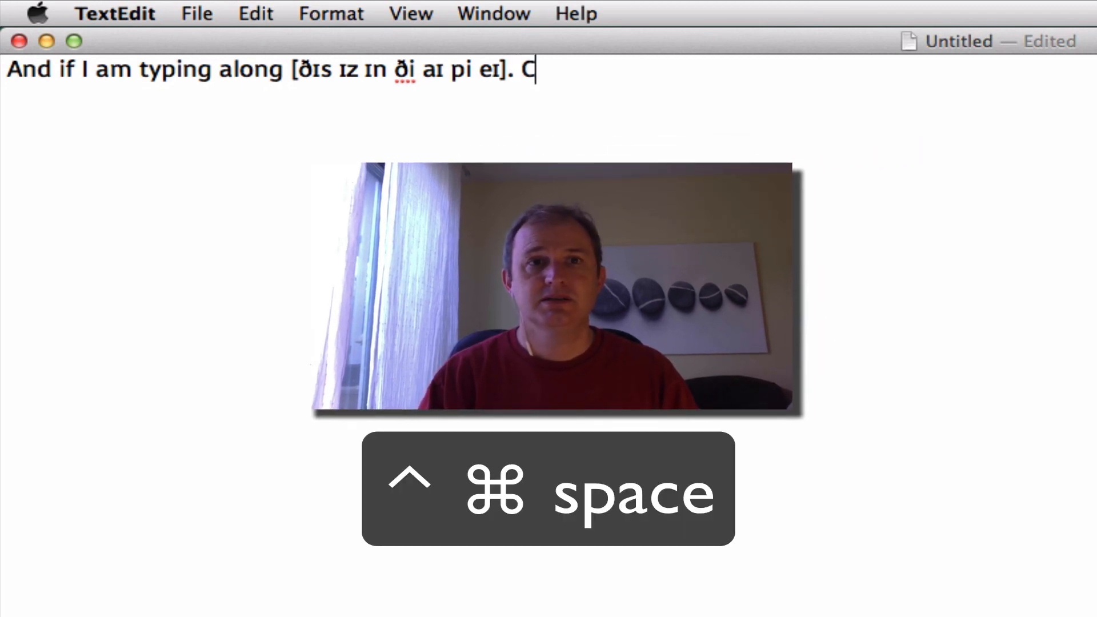
{"action": "type", "text": "ontrol +"}
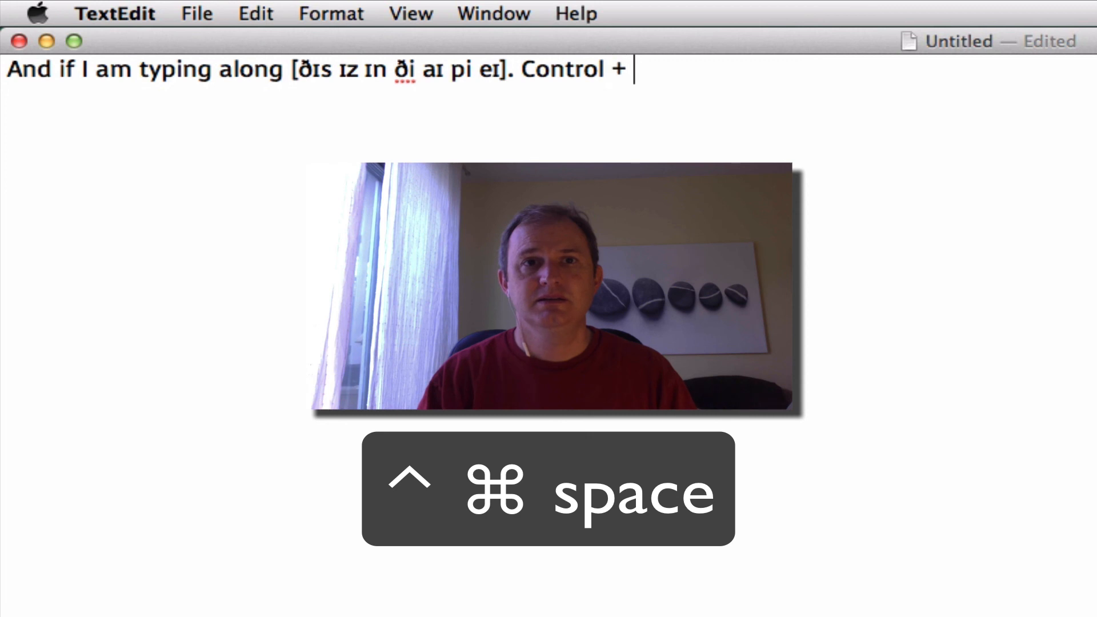
{"action": "type", "text": " Command"}
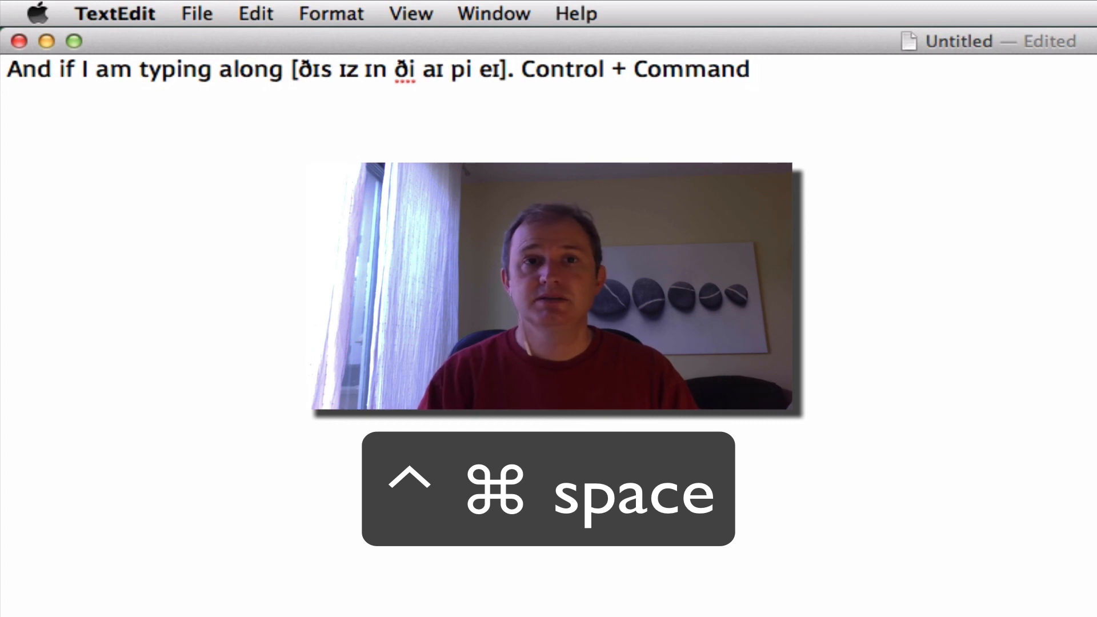
{"action": "type", "text": "+"}
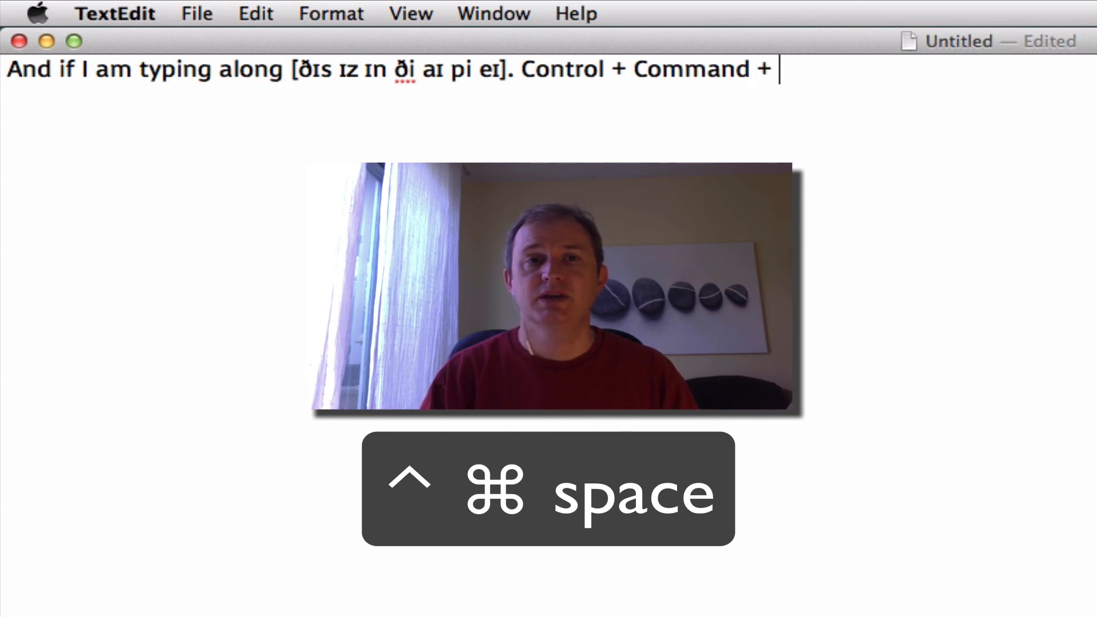
{"action": "type", "text": " space"}
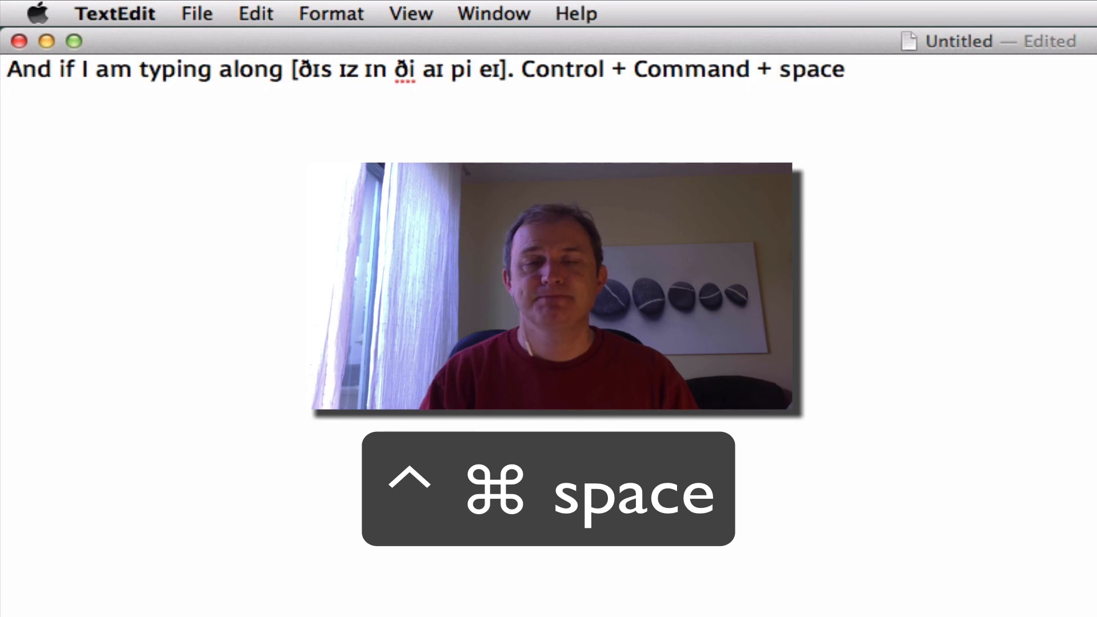